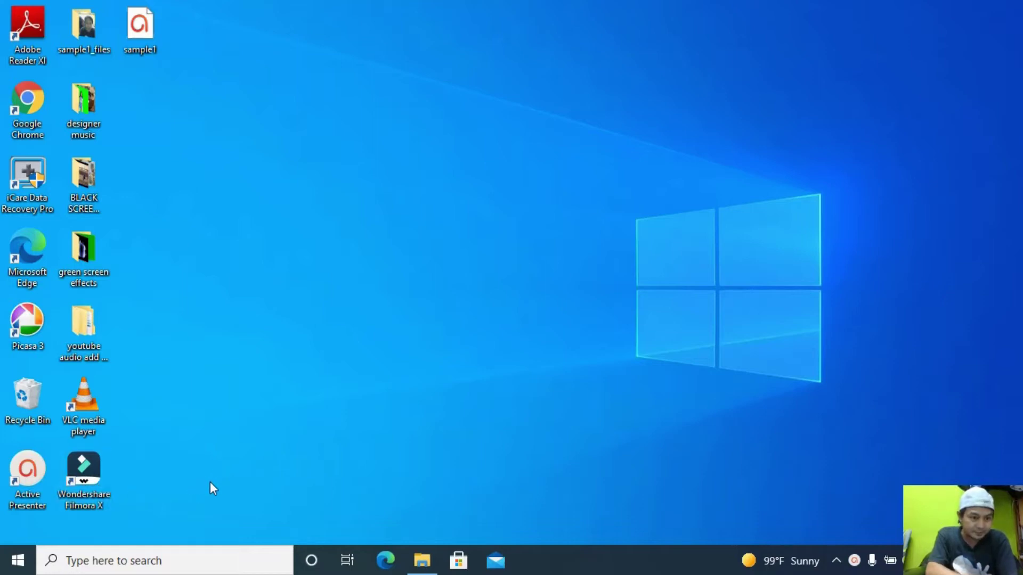
Step: Open Wondershare Filmora X and create a new project with the 16:9 (Widescreen) aspect ratio
{"action": "double_click", "coordinate": [89, 479]}
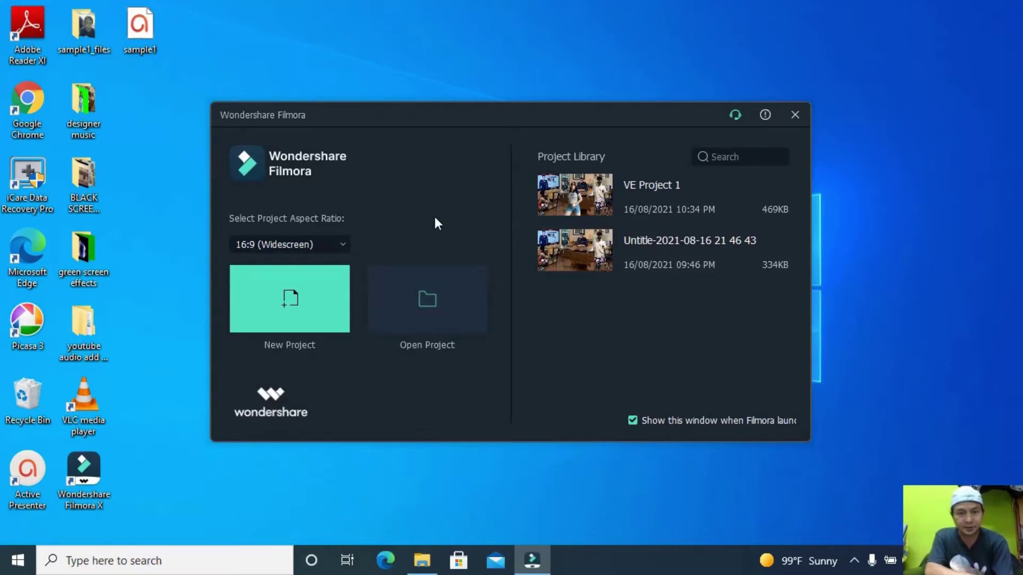
{"action": "left_click", "coordinate": [290, 308]}
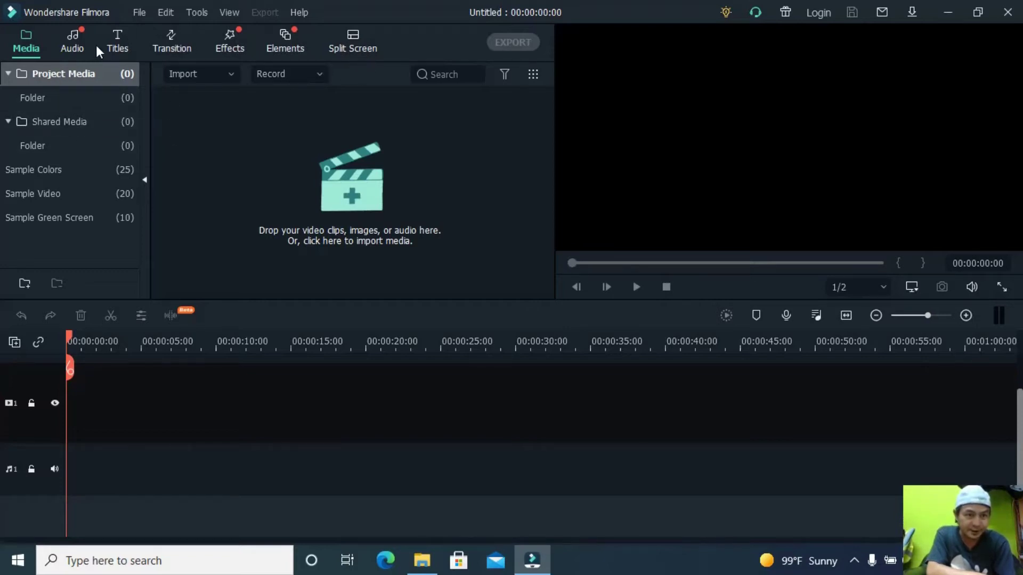
Step: Import SEA WATER DISTELLER and the five VID_20210819 clips from the Part2 SEA WATER TREAT... folder on the New Volume drive
{"action": "left_click", "coordinate": [139, 13]}
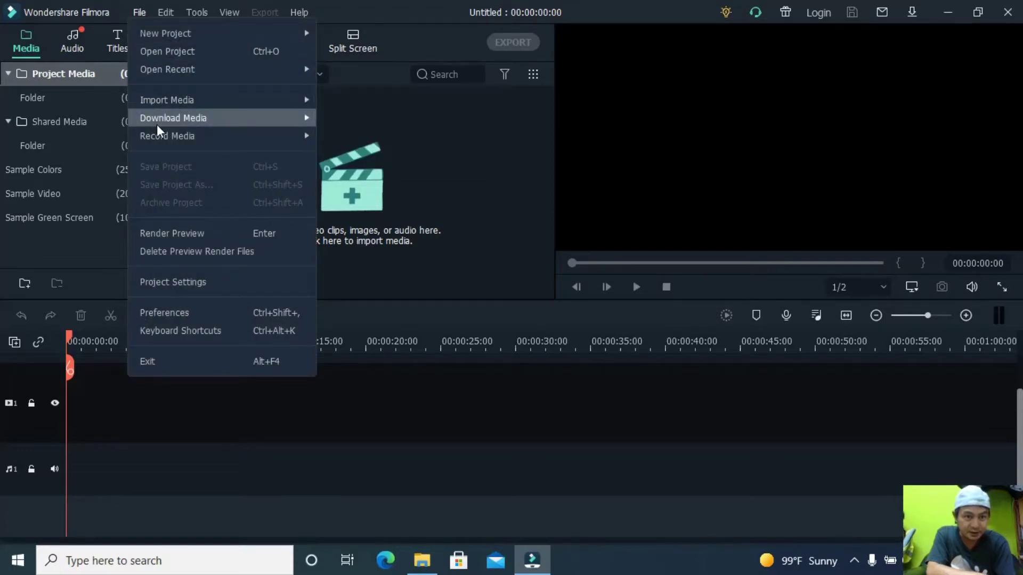
{"action": "mouse_move", "coordinate": [164, 105]}
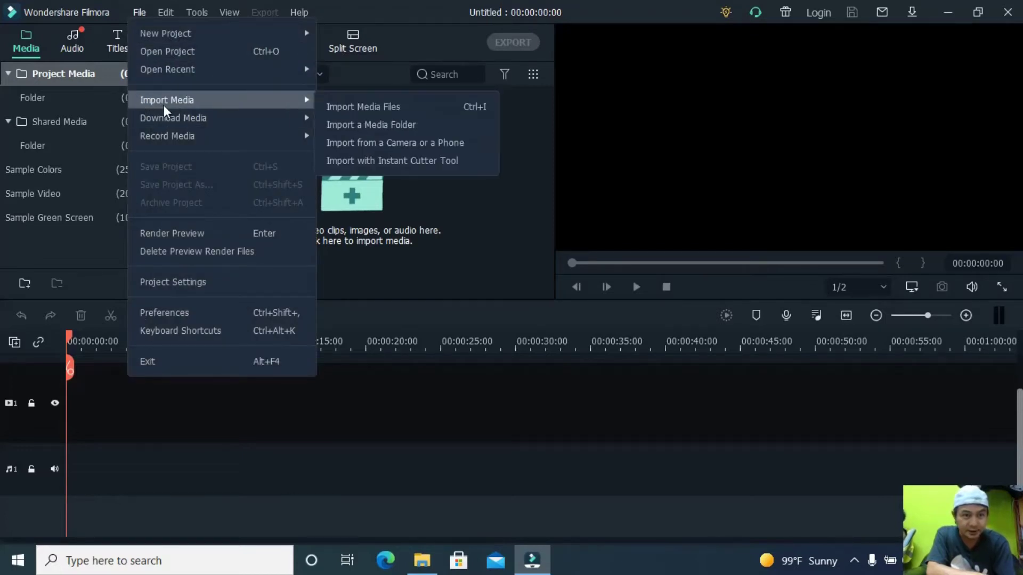
{"action": "left_click", "coordinate": [351, 107]}
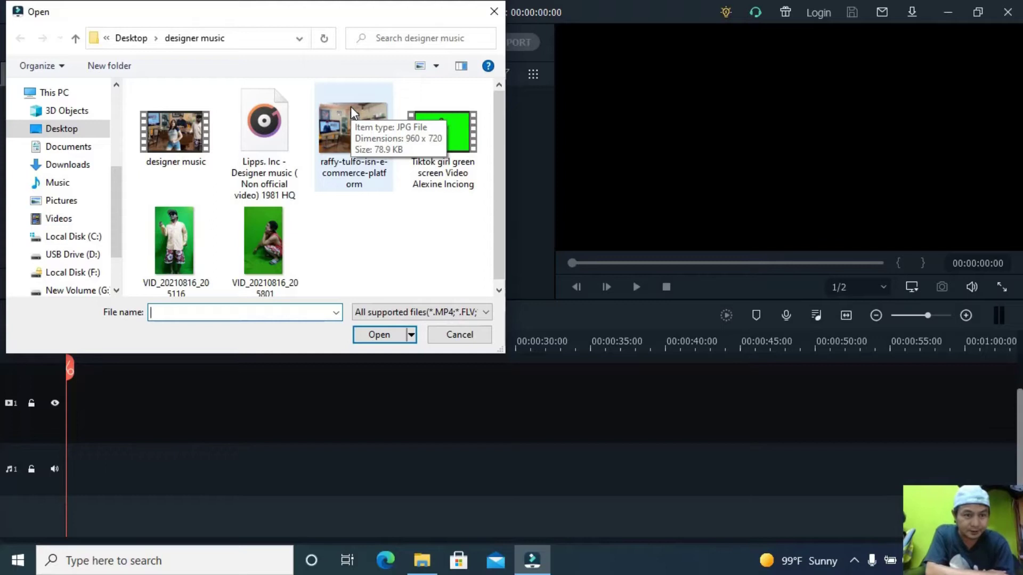
{"action": "left_click", "coordinate": [71, 138]}
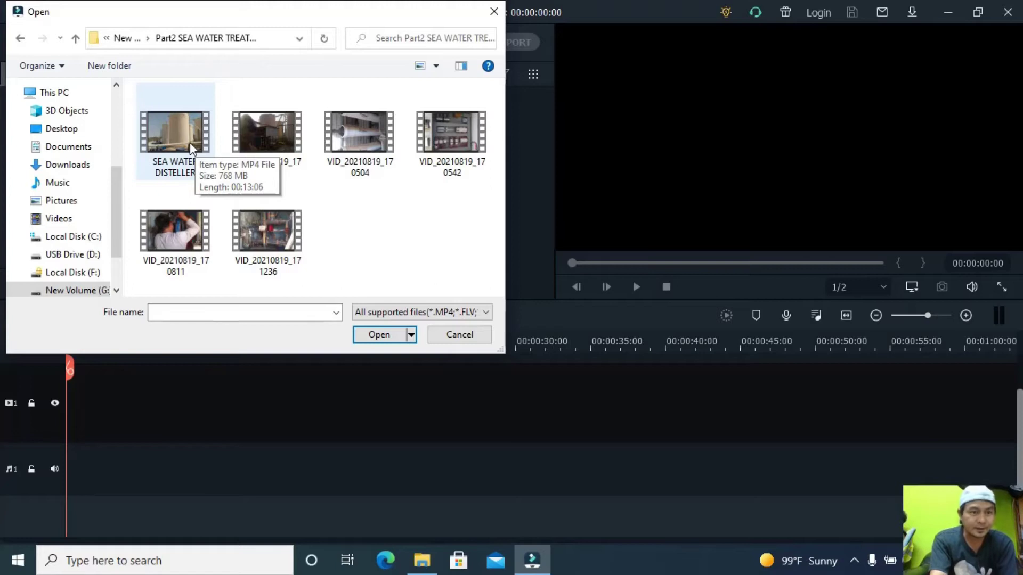
{"action": "left_click", "coordinate": [190, 142]}
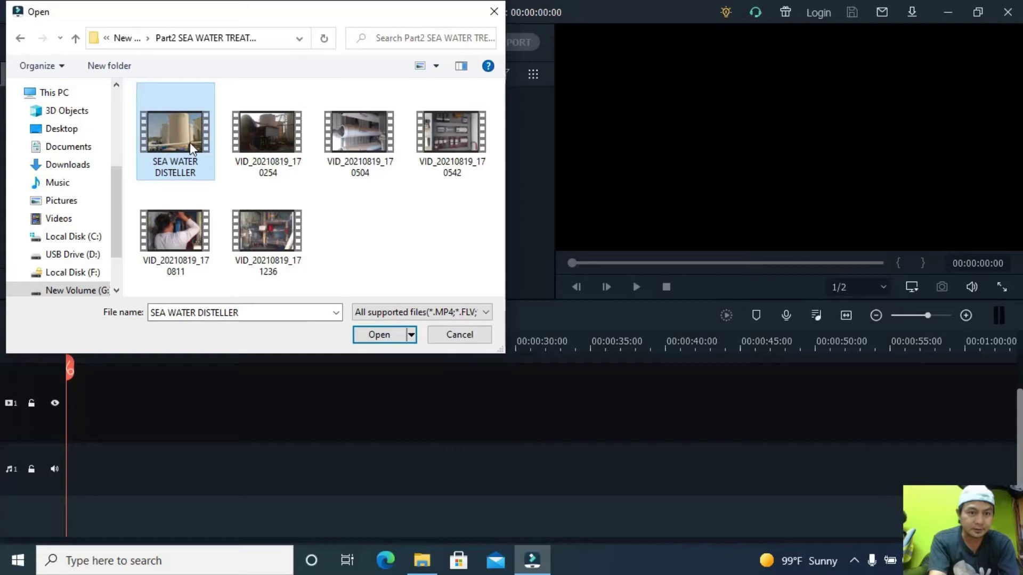
{"action": "left_click", "coordinate": [247, 127], "text": "ctrl"}
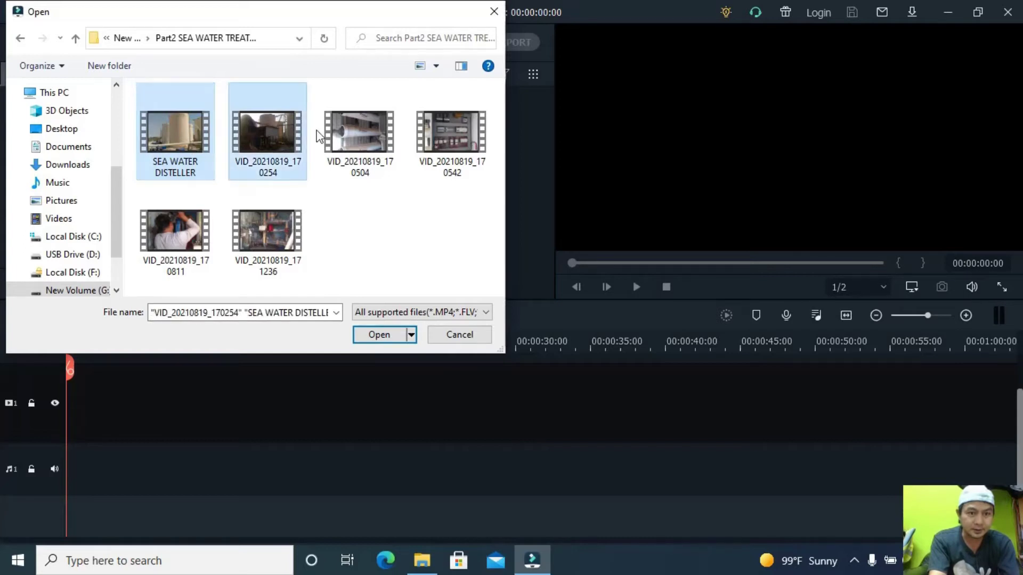
{"action": "left_click", "coordinate": [341, 132], "text": "ctrl"}
{"action": "left_click", "coordinate": [425, 147], "text": "ctrl"}
{"action": "left_click", "coordinate": [195, 235], "text": "ctrl"}
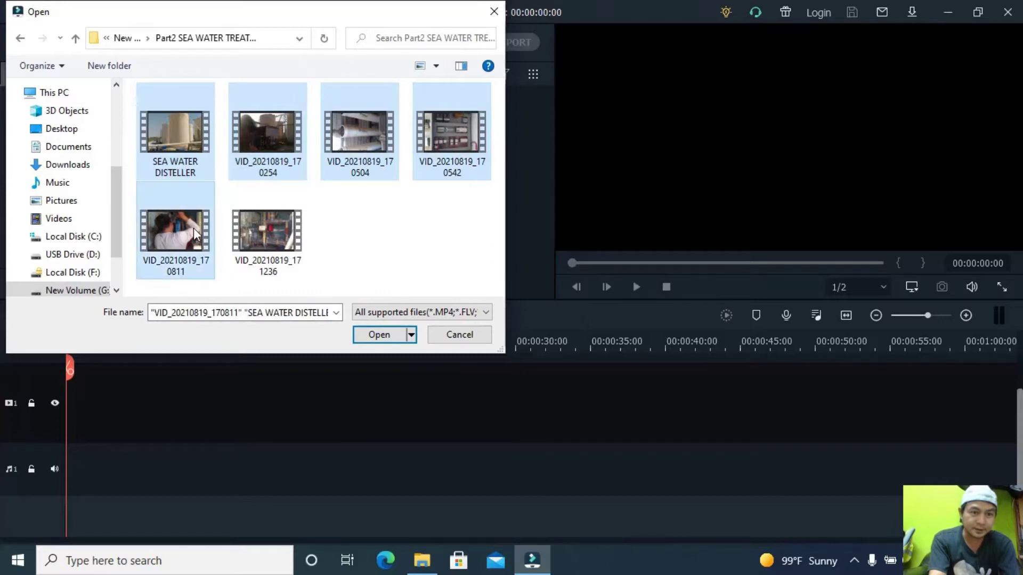
{"action": "left_click", "coordinate": [258, 235], "text": "ctrl"}
{"action": "left_click", "coordinate": [373, 334]}
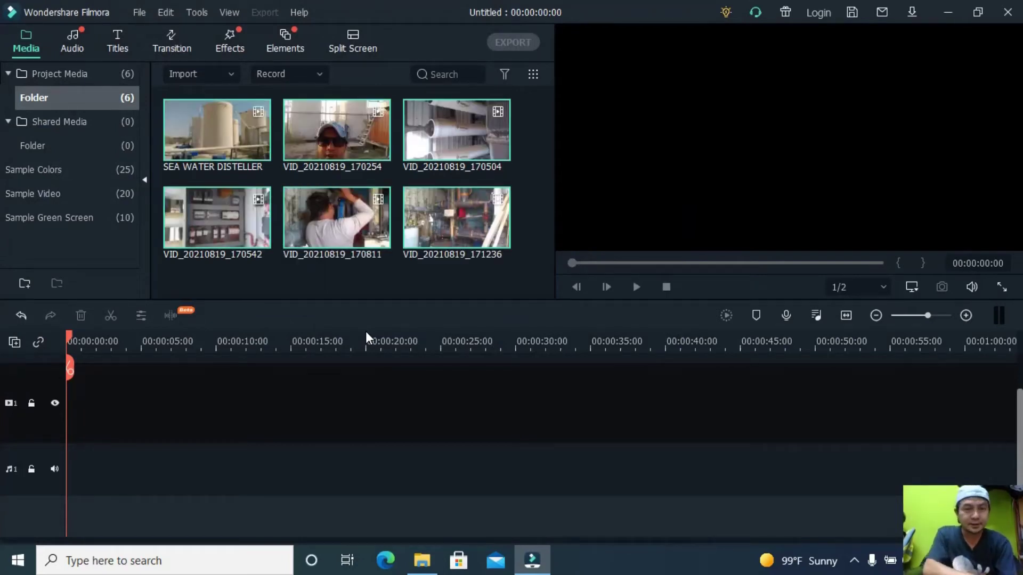
Step: Add the SEA WATER DISTELLER clip to the timeline, keeping the project settings at 1920 x 1080 25fps
{"action": "mouse_move", "coordinate": [245, 233]}
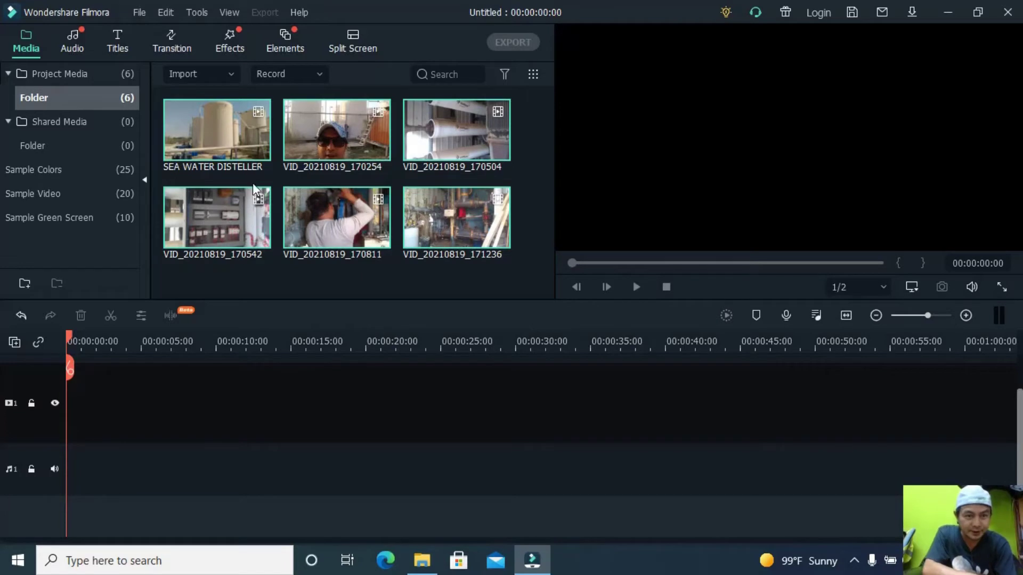
{"action": "mouse_move", "coordinate": [254, 156]}
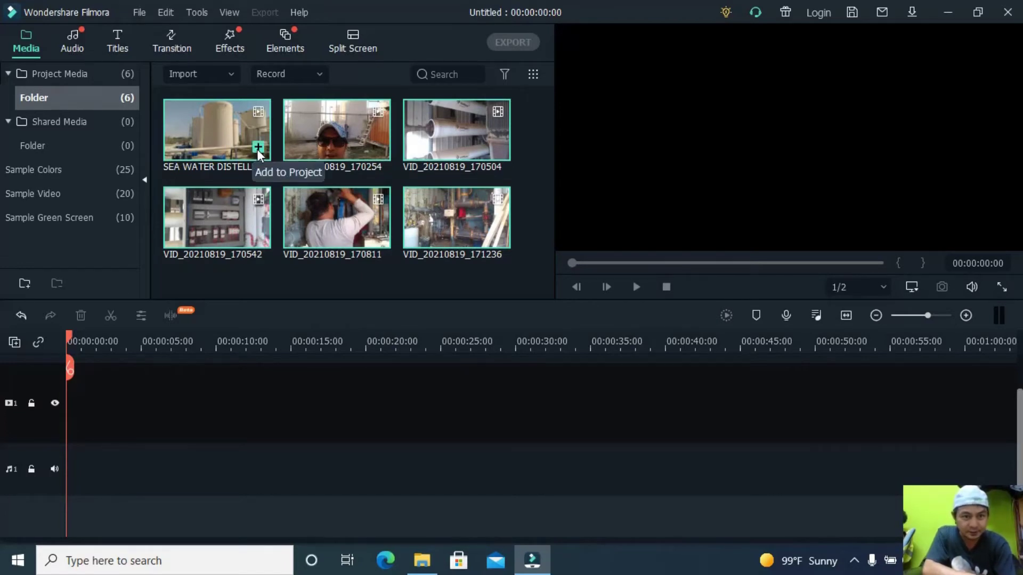
{"action": "left_click", "coordinate": [257, 148]}
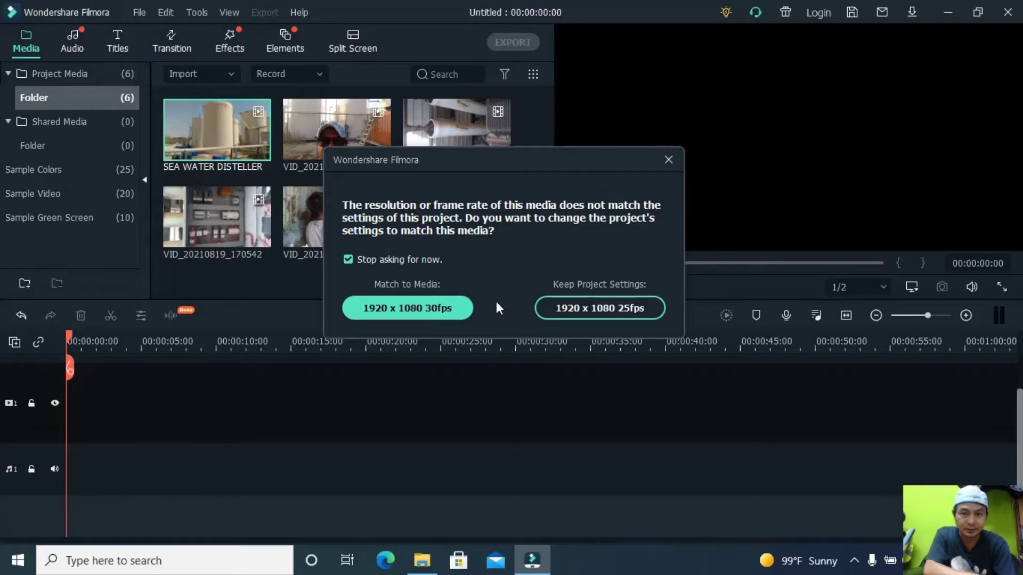
{"action": "left_click", "coordinate": [578, 310]}
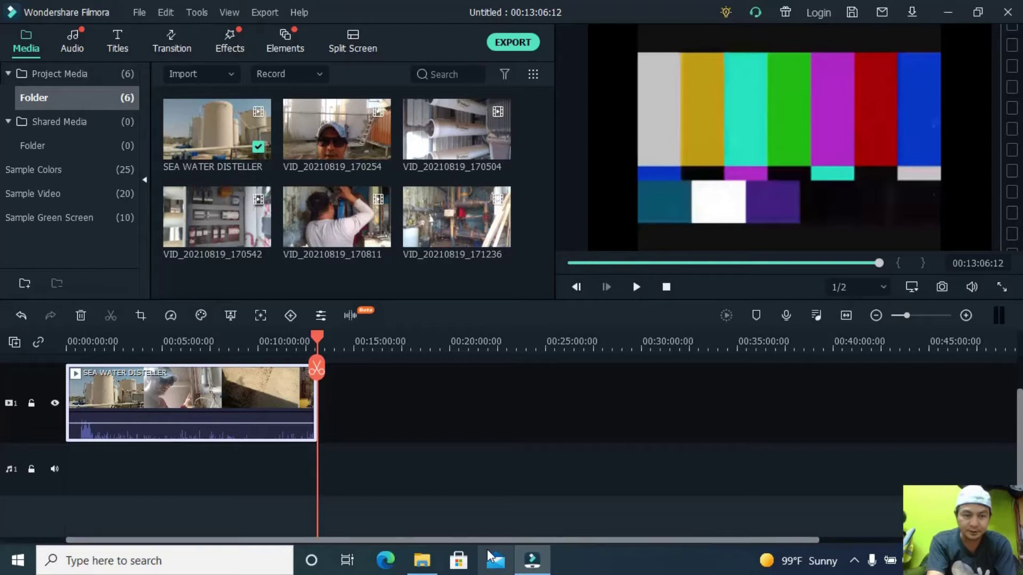
{"action": "left_click", "coordinate": [592, 536]}
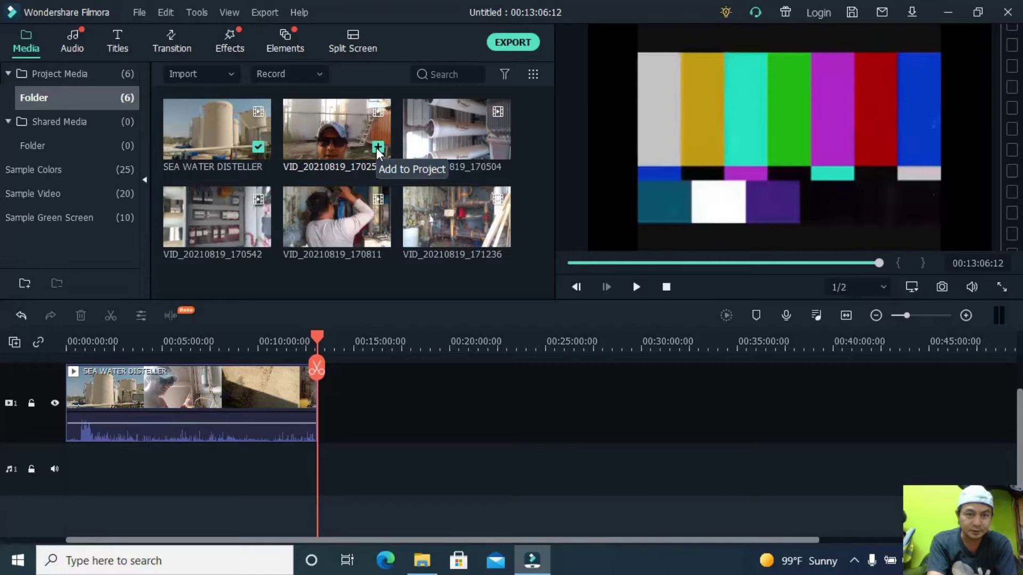
Step: Append clips VID_20210819_170254, 170504, 170542, 170811 and 171236 to the timeline in that order
{"action": "left_click", "coordinate": [378, 147]}
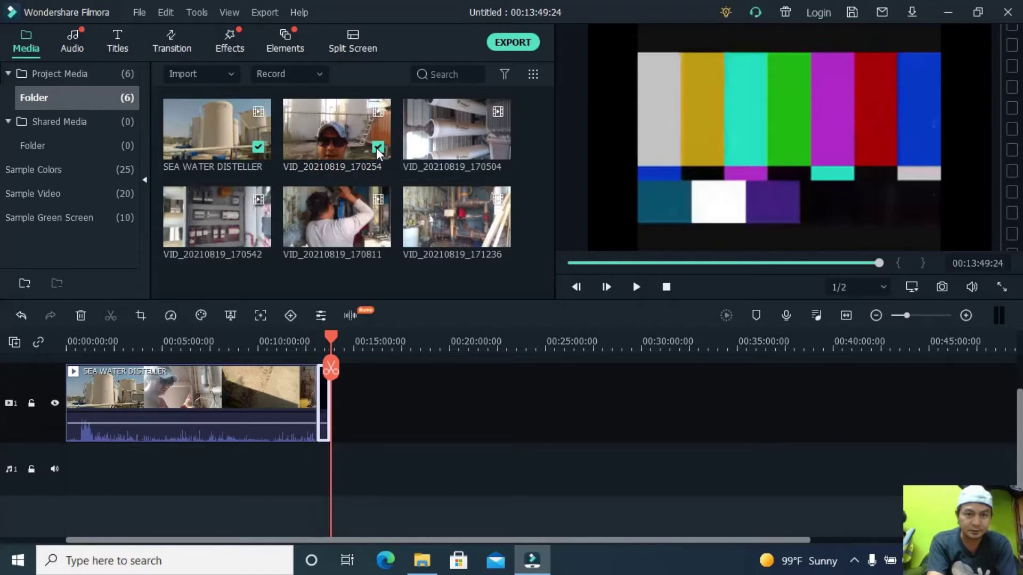
{"action": "left_click", "coordinate": [497, 147]}
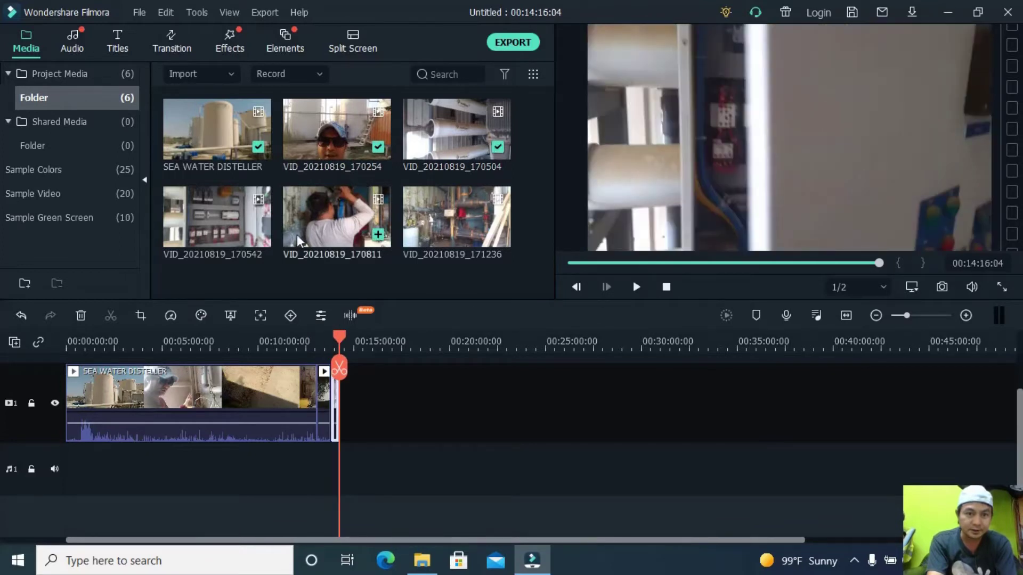
{"action": "left_click", "coordinate": [258, 234]}
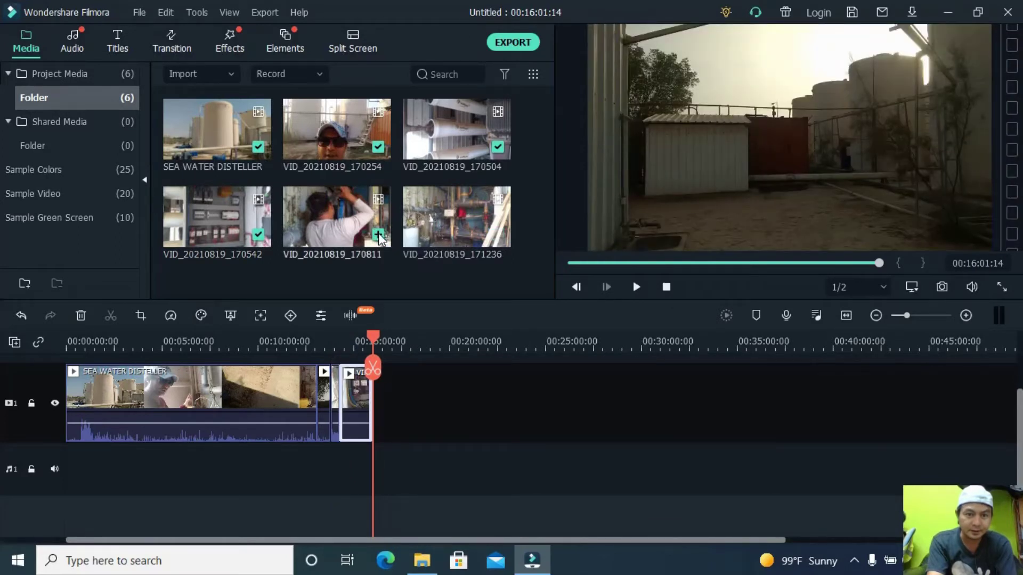
{"action": "left_click", "coordinate": [378, 233]}
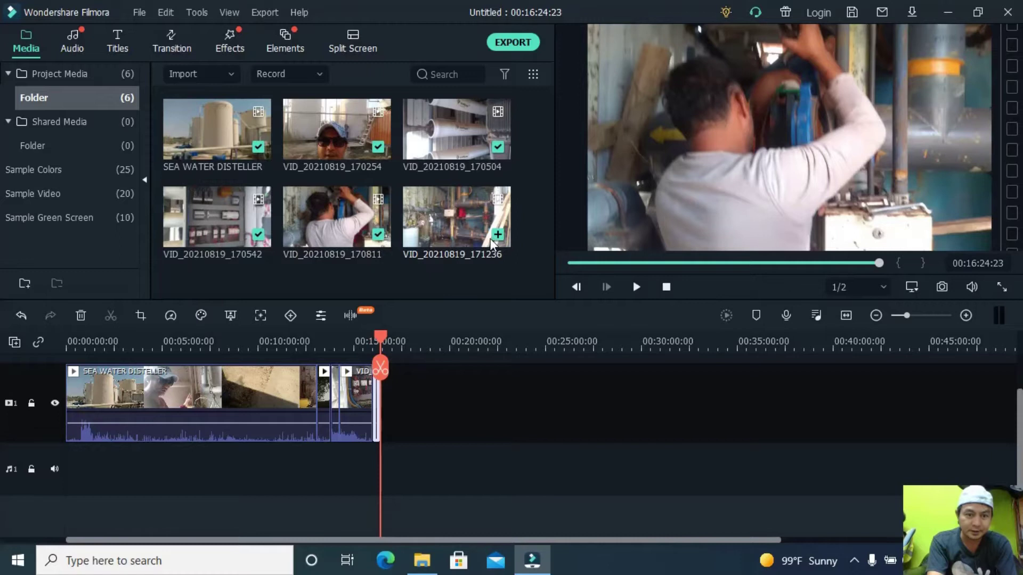
{"action": "left_click", "coordinate": [497, 234]}
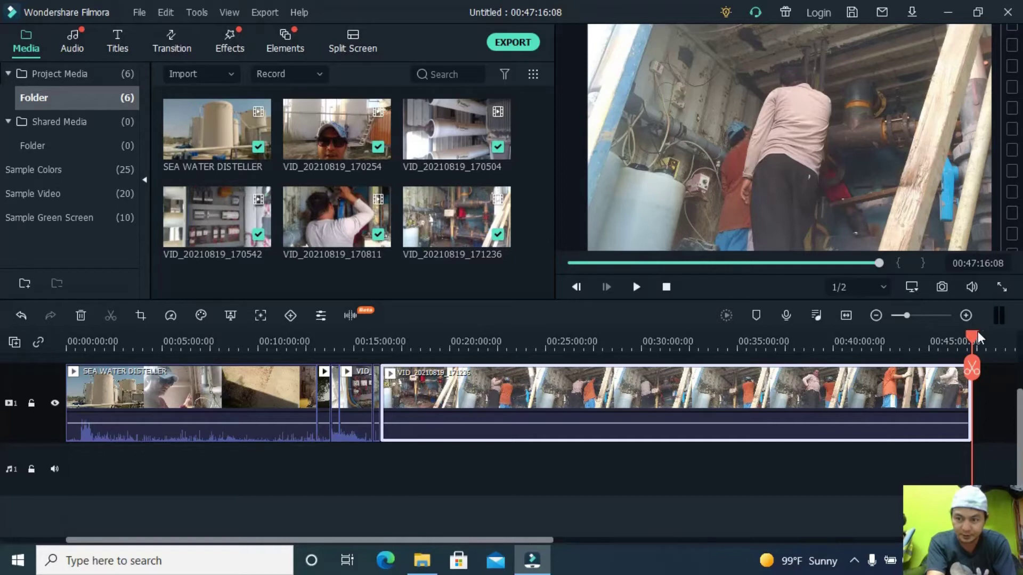
Step: Return the playhead to the timeline's start and preview several moments in the first four minutes of the SEA WATER DISTELLER clip
{"action": "left_click_drag", "start_coordinate": [974, 333], "coordinate": [56, 414]}
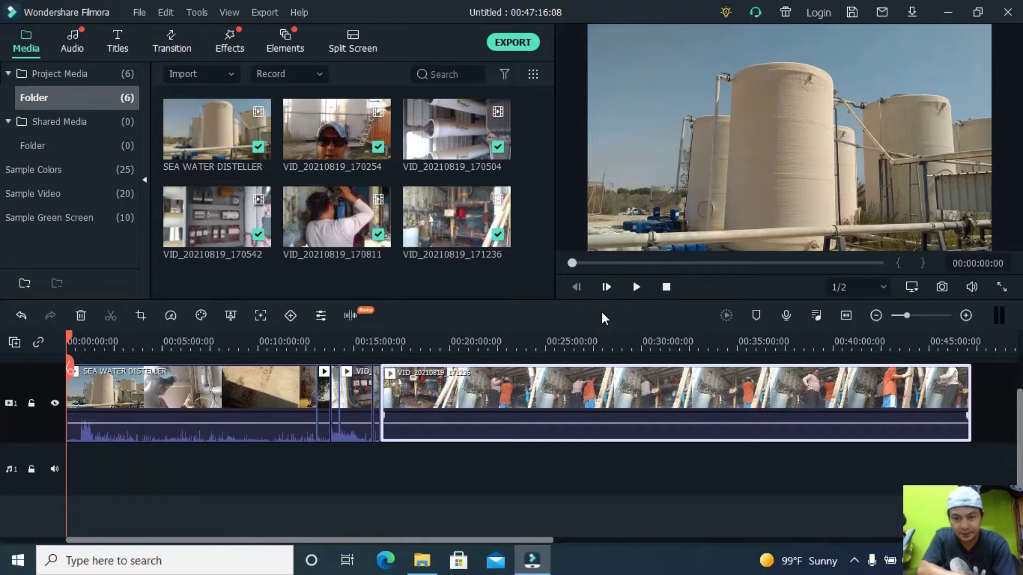
{"action": "left_click", "coordinate": [634, 294]}
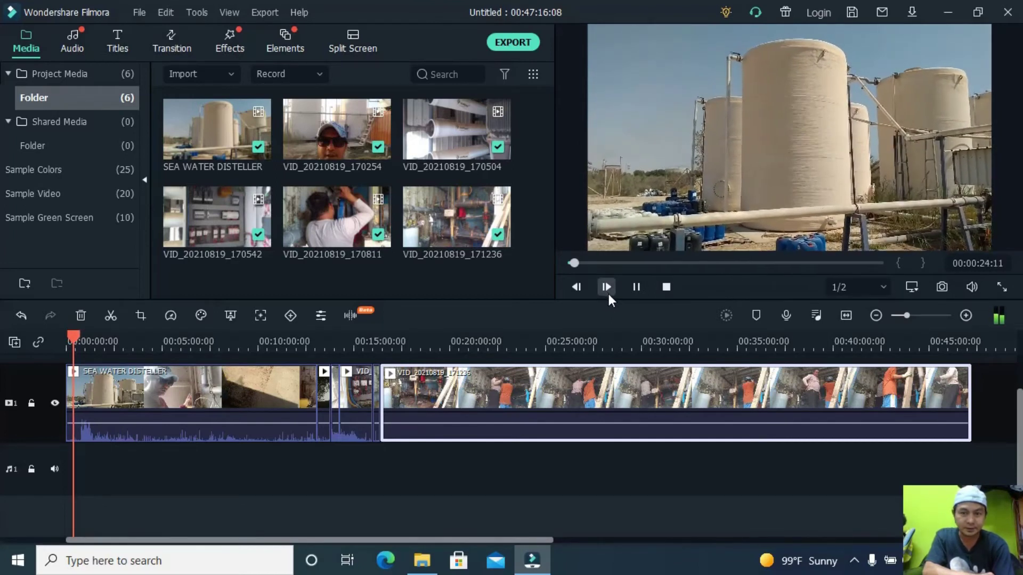
{"action": "left_click", "coordinate": [608, 293]}
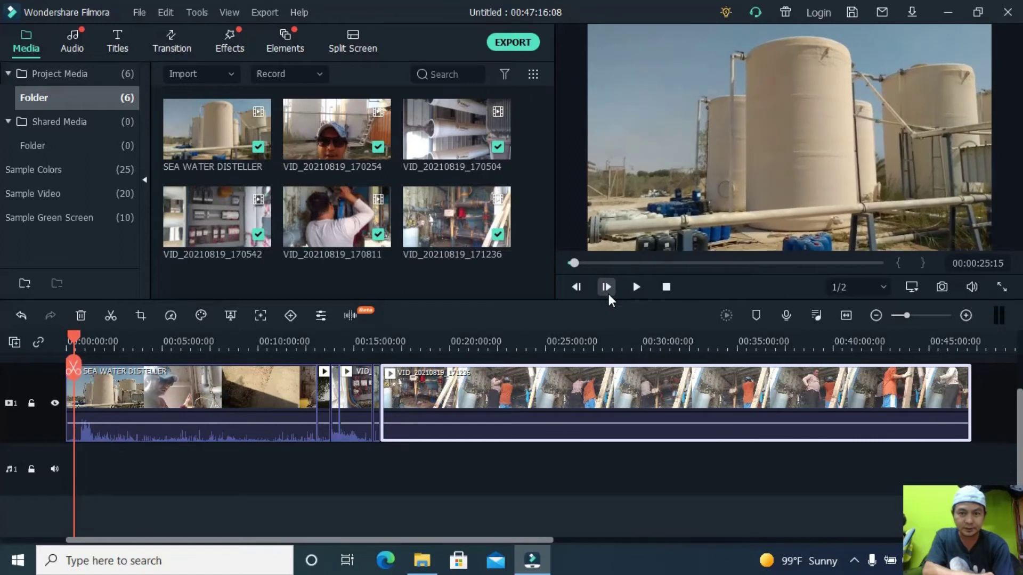
{"action": "left_click", "coordinate": [635, 289]}
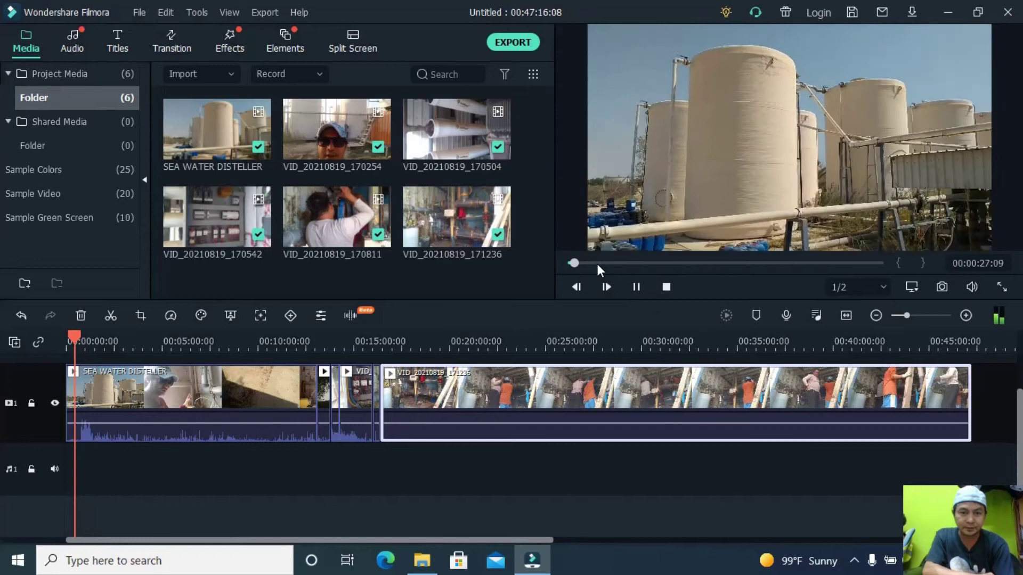
{"action": "left_click", "coordinate": [597, 263]}
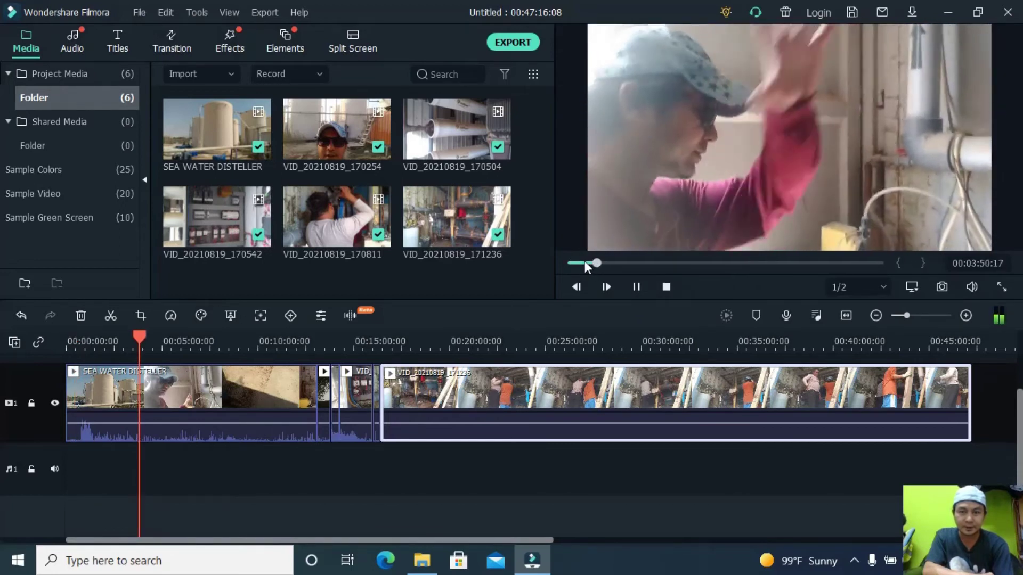
{"action": "left_click", "coordinate": [584, 263]}
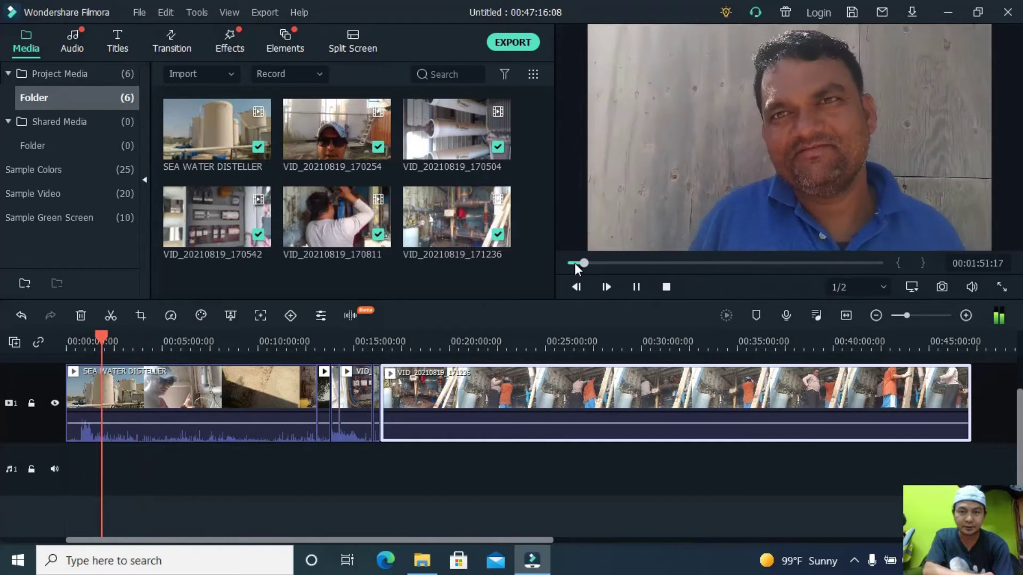
{"action": "left_click", "coordinate": [574, 263]}
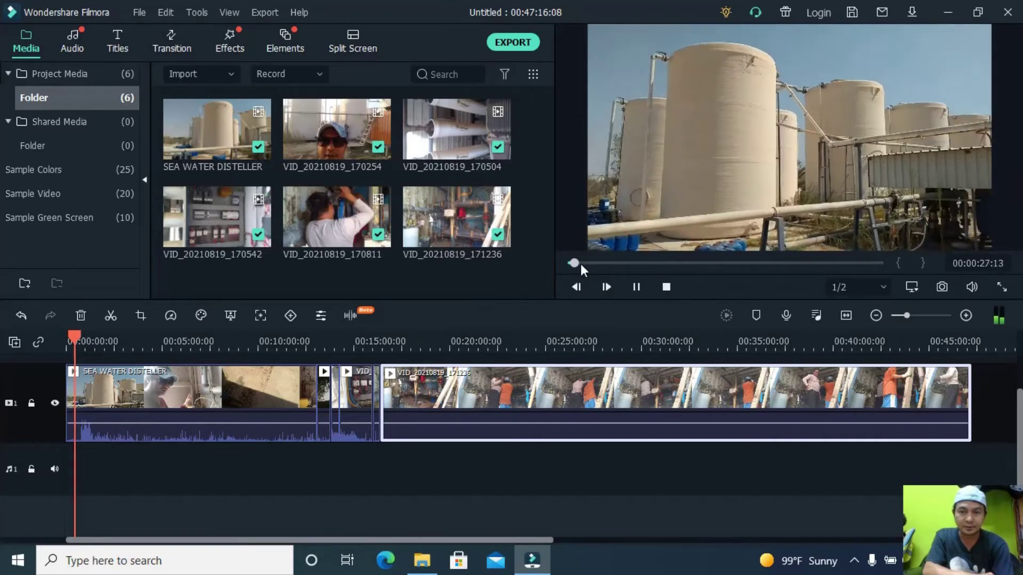
{"action": "left_click", "coordinate": [580, 264]}
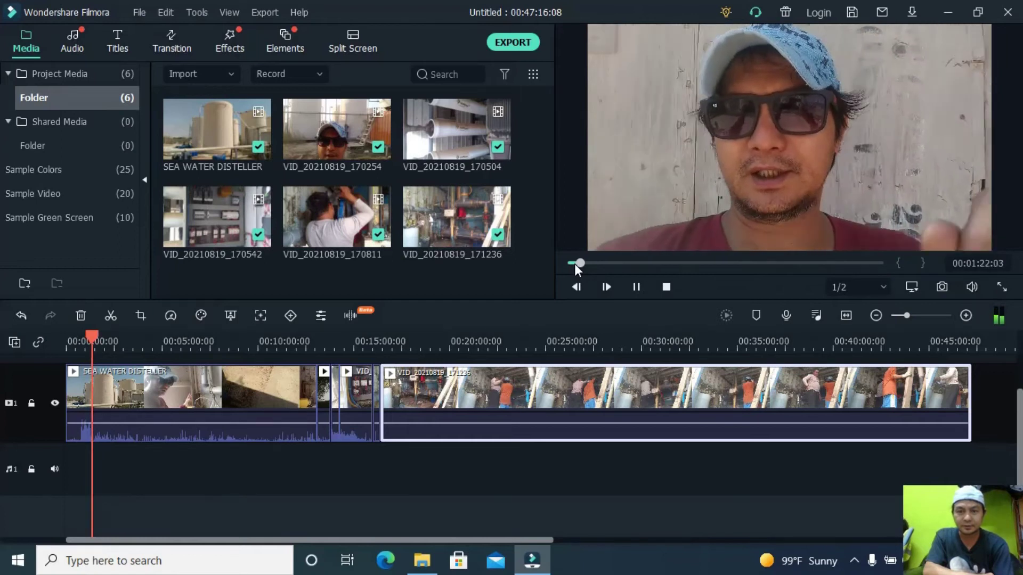
{"action": "left_click_drag", "start_coordinate": [575, 264], "coordinate": [584, 260]}
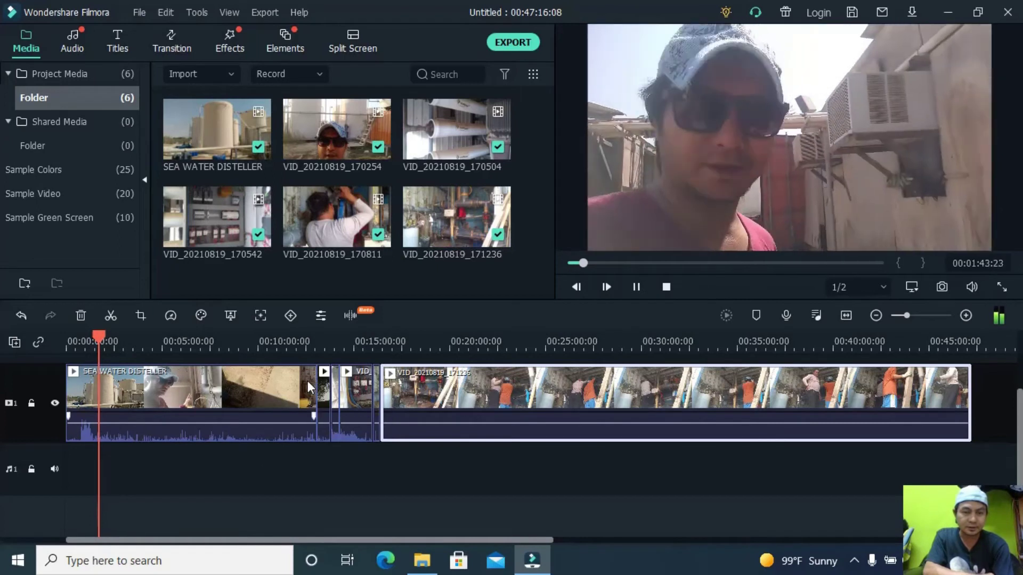
Step: Select the SEA WATER DISTELLER clip, scrub to about 00:12:42 near its end and pause playback there
{"action": "left_click", "coordinate": [308, 382]}
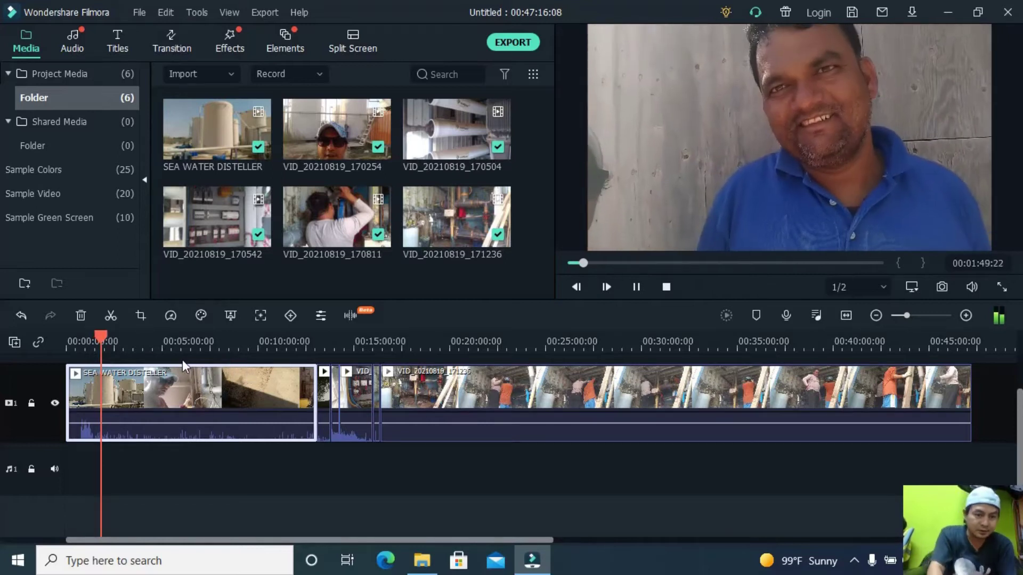
{"action": "left_click", "coordinate": [102, 338]}
{"action": "left_click_drag", "start_coordinate": [103, 338], "coordinate": [305, 345]}
{"action": "key", "text": "space"}
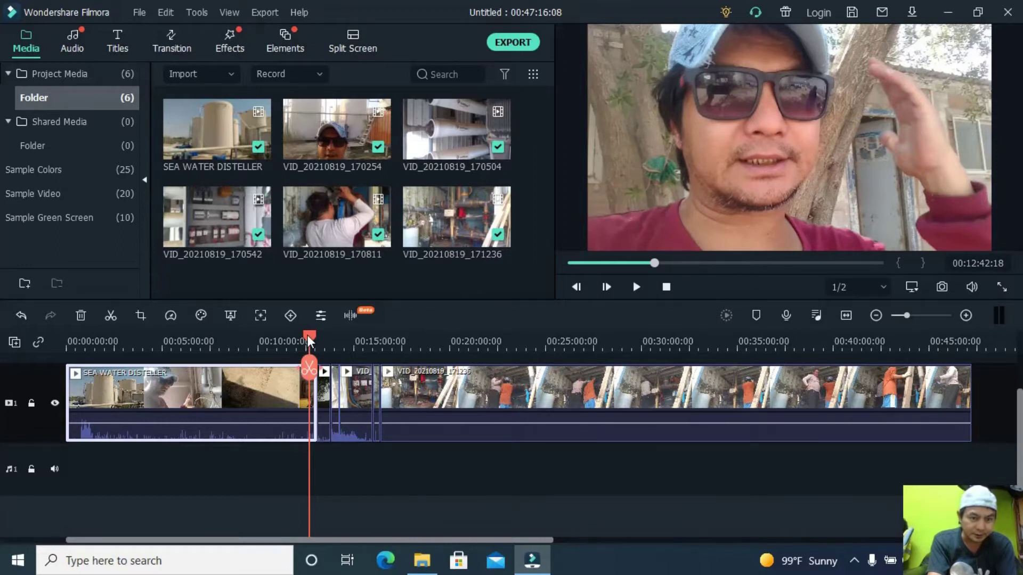
Step: Position the playhead at about 00:01:17 in the SEA WATER DISTELLER clip, just after the fiery logo intro
{"action": "left_click_drag", "start_coordinate": [308, 335], "coordinate": [85, 365]}
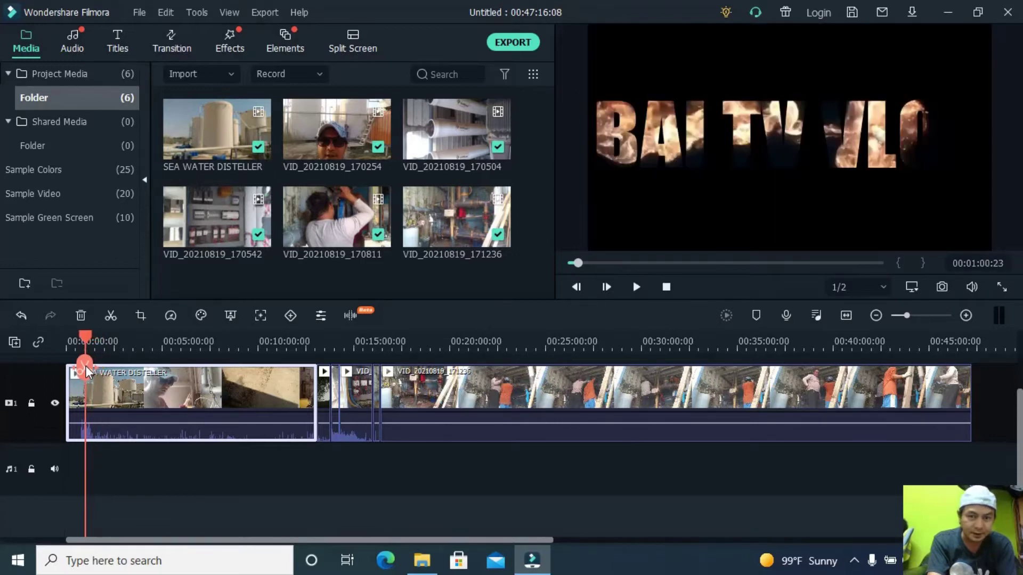
{"action": "mouse_move", "coordinate": [85, 365]}
{"action": "left_mouse_down"}
{"action": "mouse_move", "coordinate": [94, 365]}
{"action": "mouse_move", "coordinate": [86, 365]}
{"action": "left_mouse_up"}
{"action": "left_click_drag", "start_coordinate": [86, 364], "coordinate": [89, 365]}
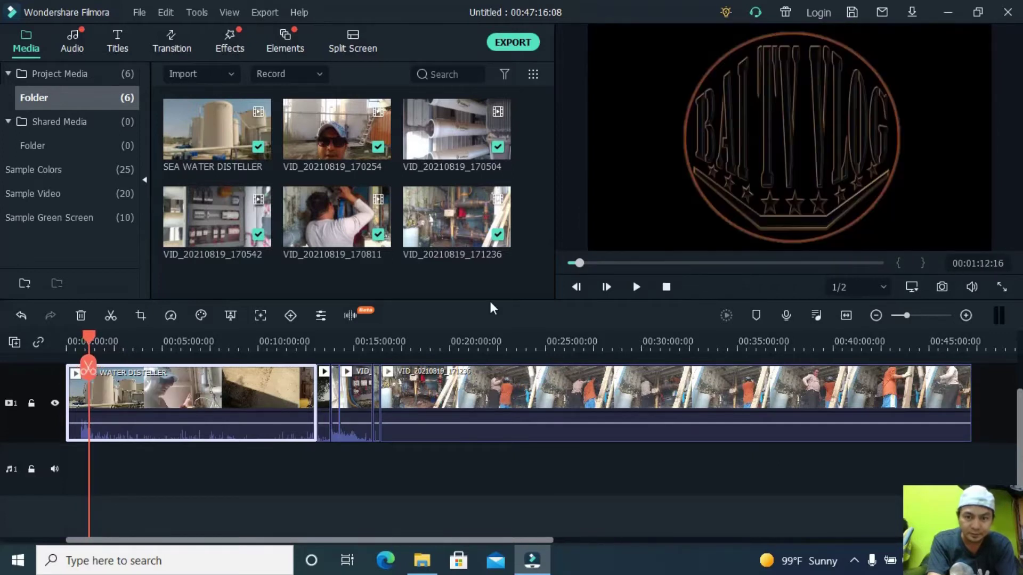
{"action": "left_click", "coordinate": [631, 292]}
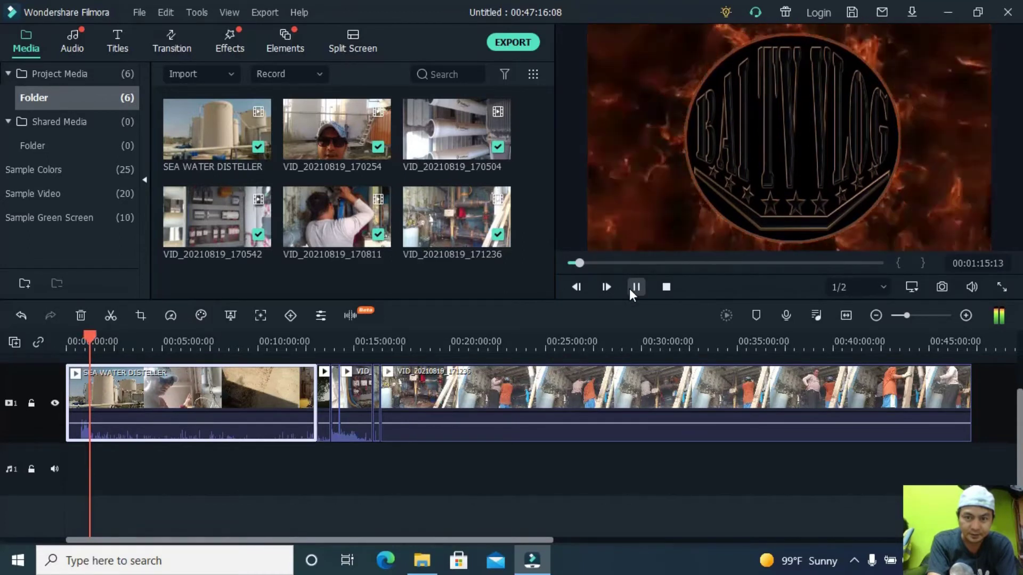
{"action": "left_click", "coordinate": [631, 291]}
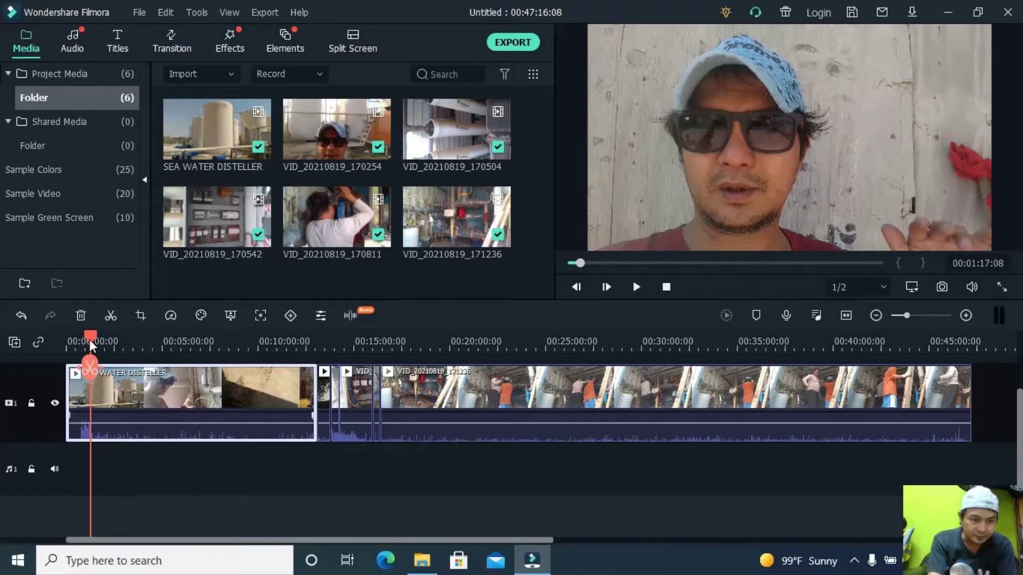
Step: Split the SEA WATER DISTELLER clip at 00:01:16:02, where the logo intro appears
{"action": "left_click", "coordinate": [580, 262]}
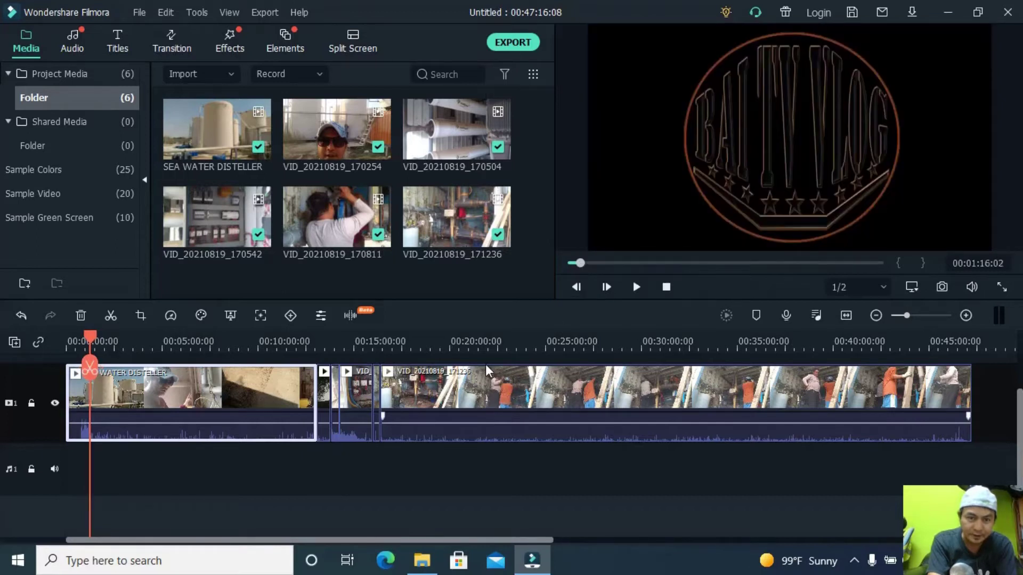
{"action": "left_click", "coordinate": [90, 373]}
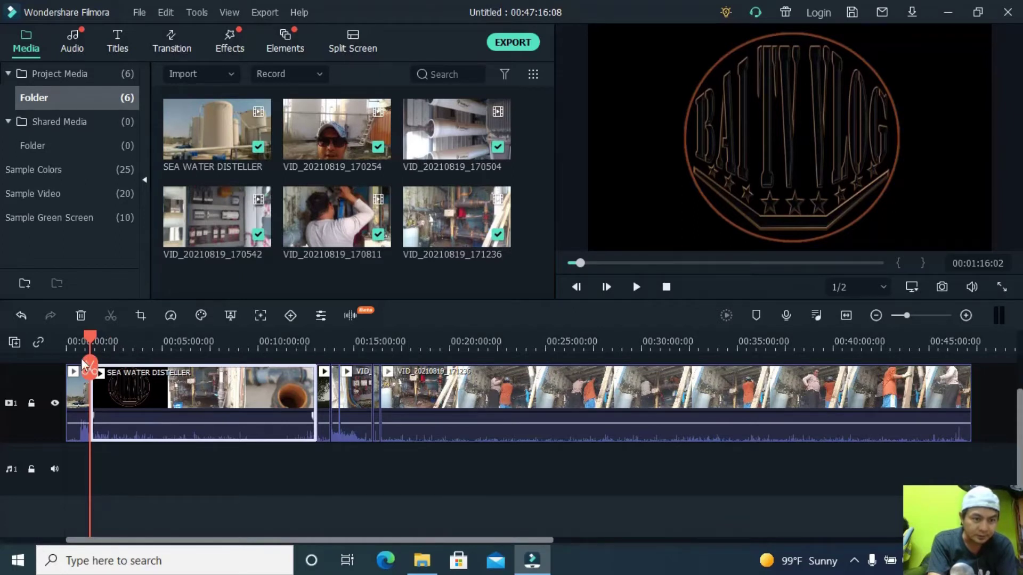
Step: Scrub through the second SEA WATER DISTELLER segment and play its last minute to examine where the closing talk begins
{"action": "left_click_drag", "start_coordinate": [90, 334], "coordinate": [212, 350]}
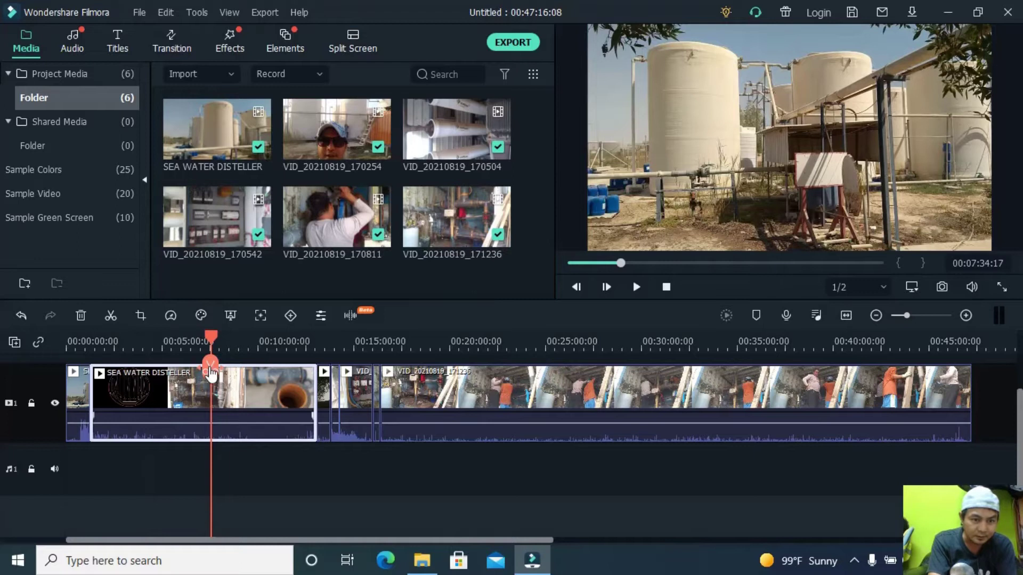
{"action": "left_click", "coordinate": [211, 367]}
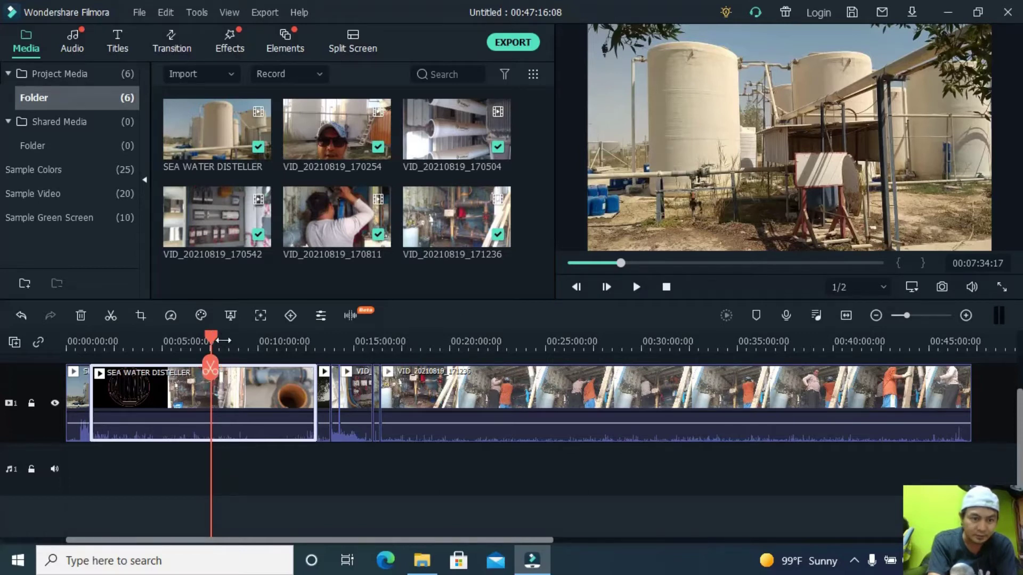
{"action": "left_click_drag", "start_coordinate": [206, 337], "coordinate": [315, 333]}
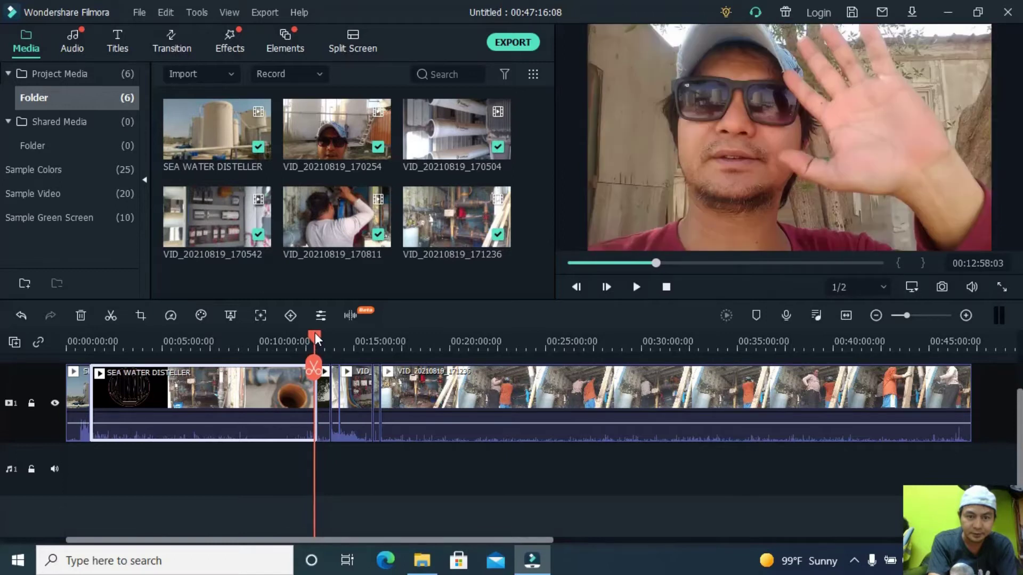
{"action": "left_click", "coordinate": [636, 288]}
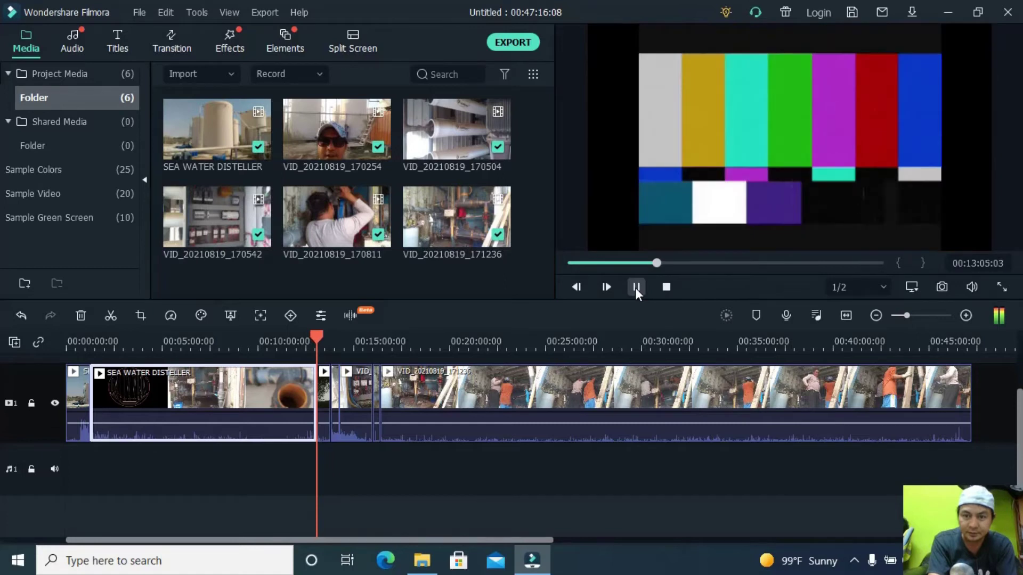
{"action": "left_click", "coordinate": [637, 288]}
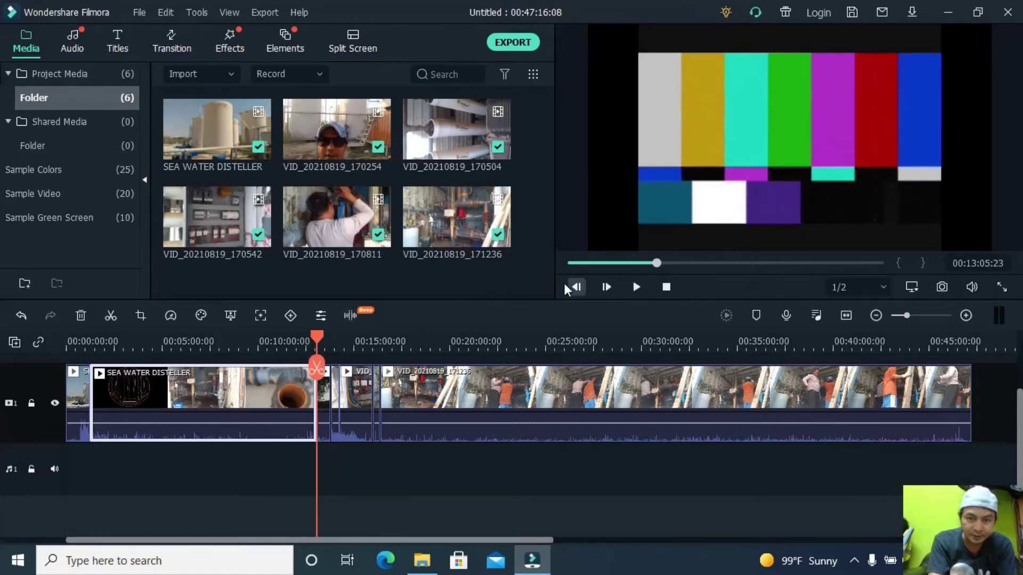
{"action": "left_click", "coordinate": [652, 262]}
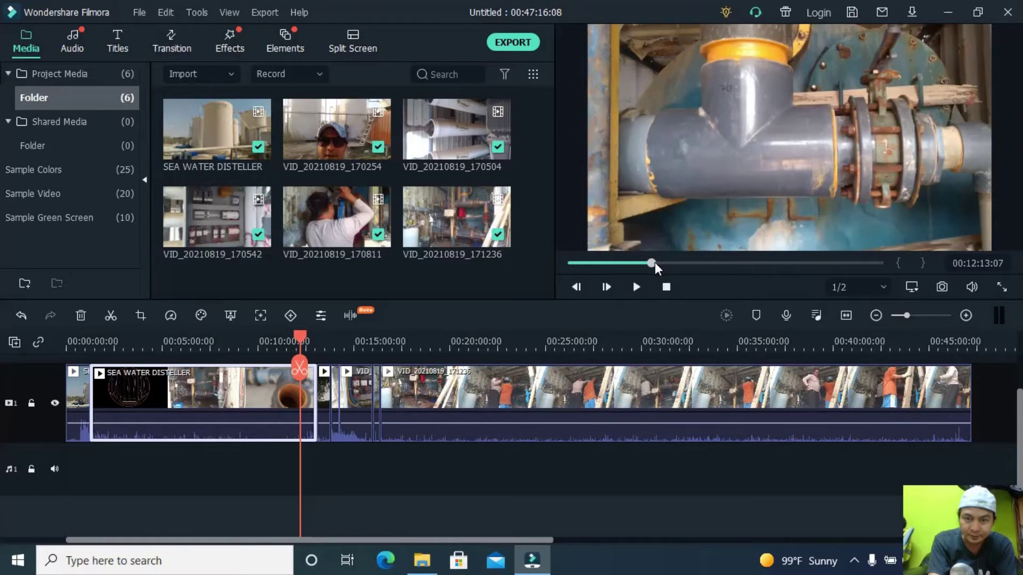
{"action": "left_click", "coordinate": [633, 288]}
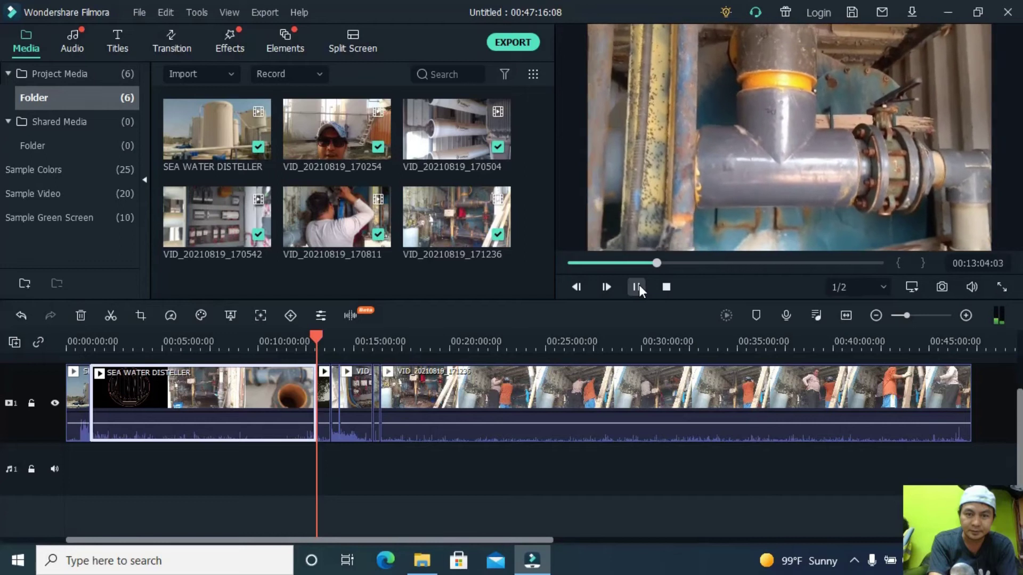
{"action": "left_click", "coordinate": [637, 288]}
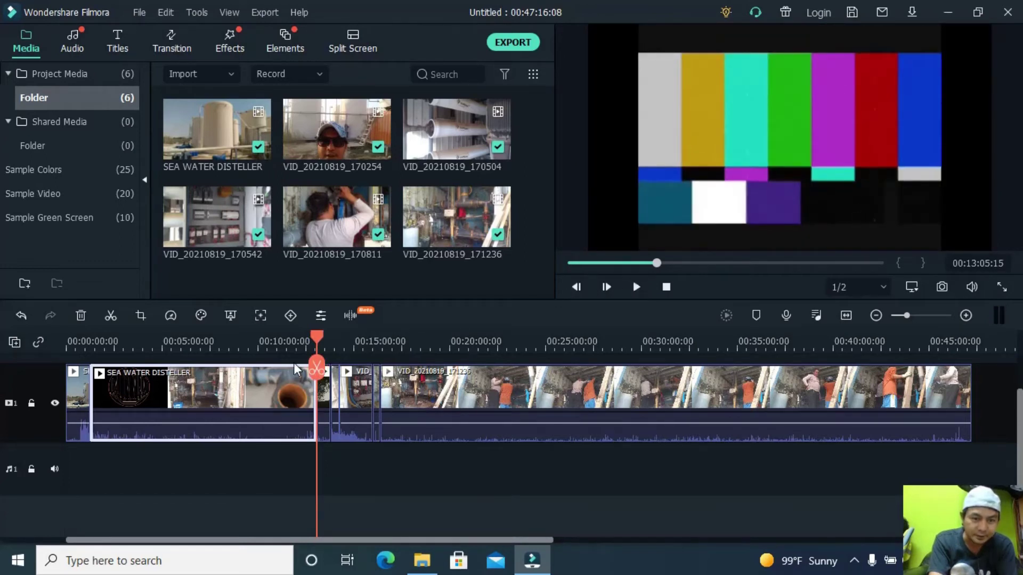
Step: Position the playhead at 00:12:54:19 in the closing talk and split the SEA WATER DISTELLER clip there
{"action": "left_click", "coordinate": [648, 263]}
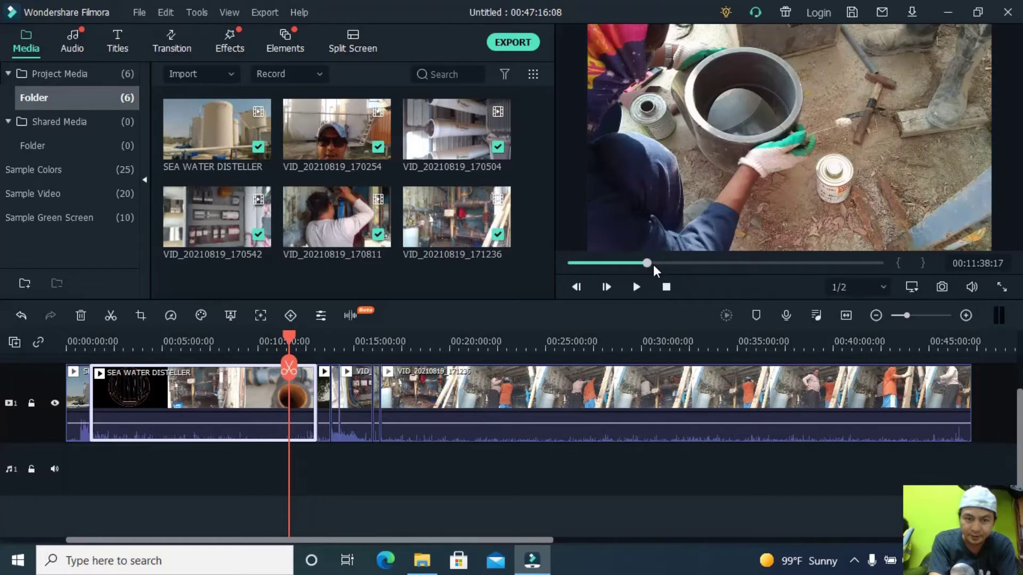
{"action": "left_click", "coordinate": [653, 263]}
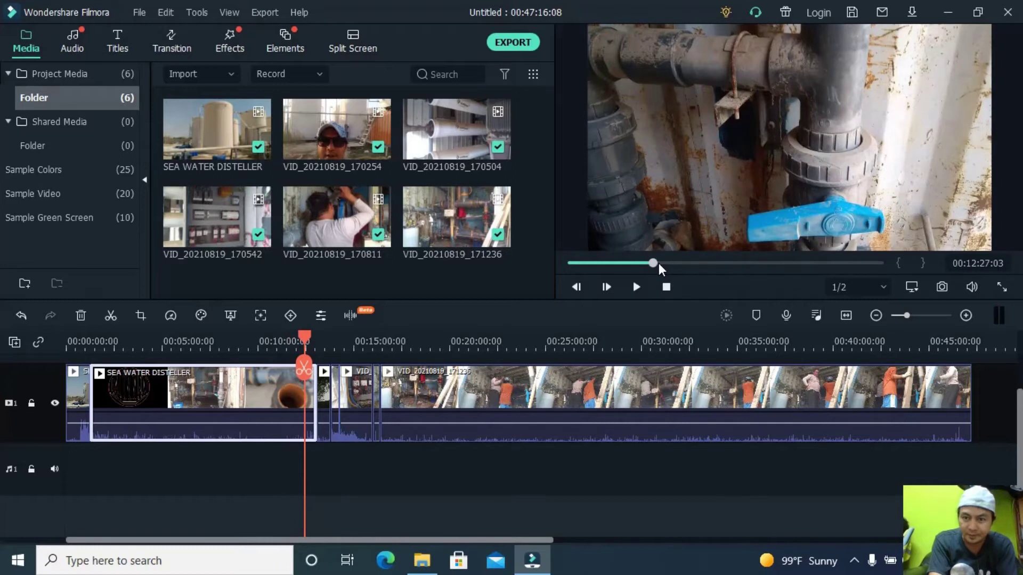
{"action": "left_click", "coordinate": [658, 263]}
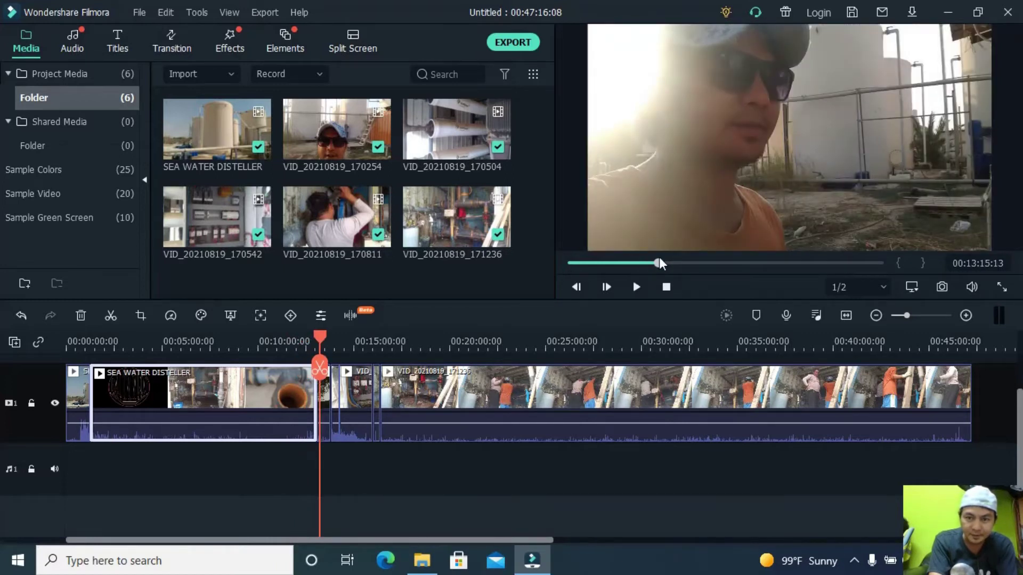
{"action": "left_click", "coordinate": [651, 262]}
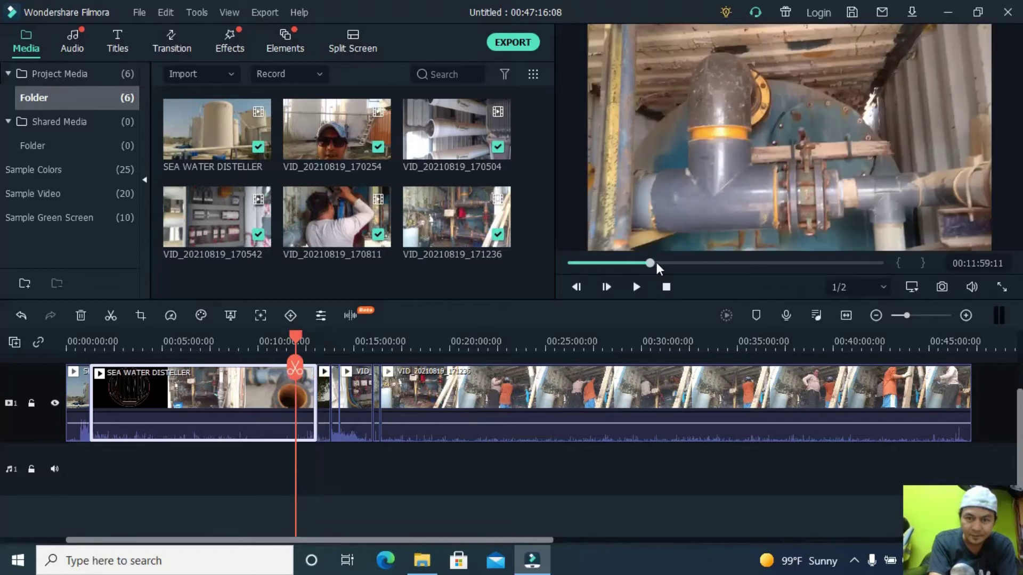
{"action": "left_click", "coordinate": [656, 263]}
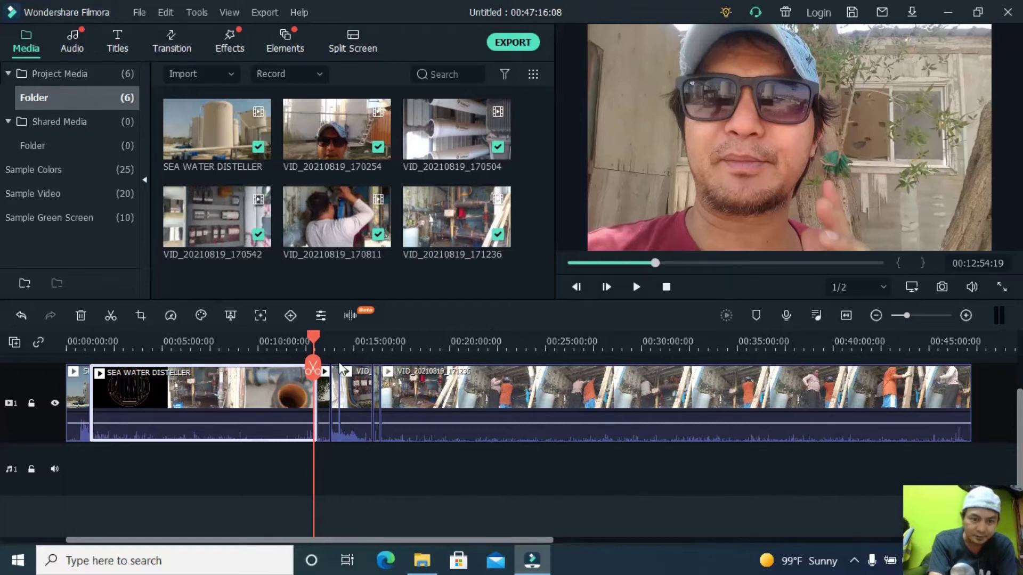
{"action": "left_click", "coordinate": [314, 373]}
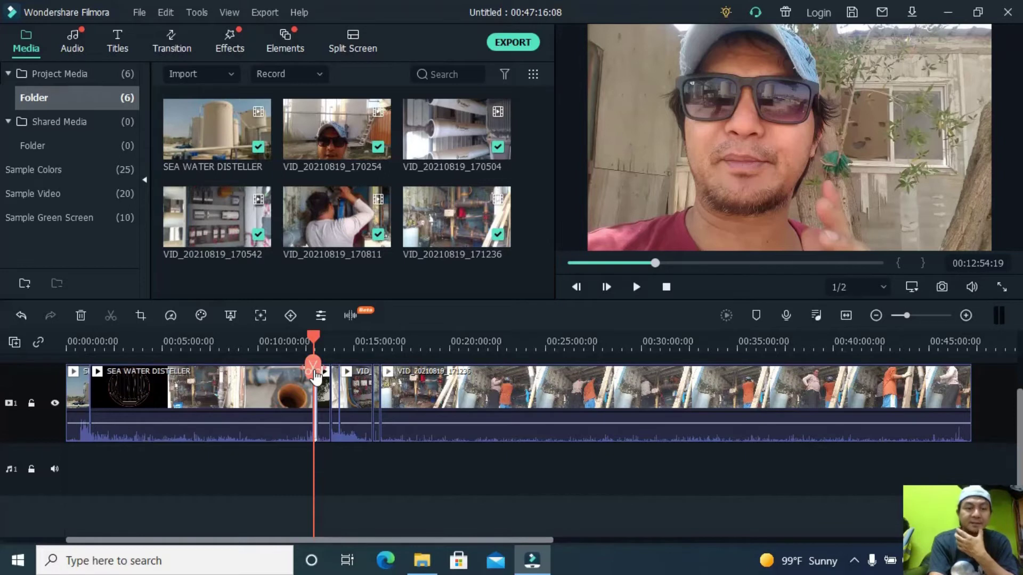
Step: Delete the long middle segment of SEA WATER DISTELLER between the two cuts
{"action": "left_click", "coordinate": [177, 401]}
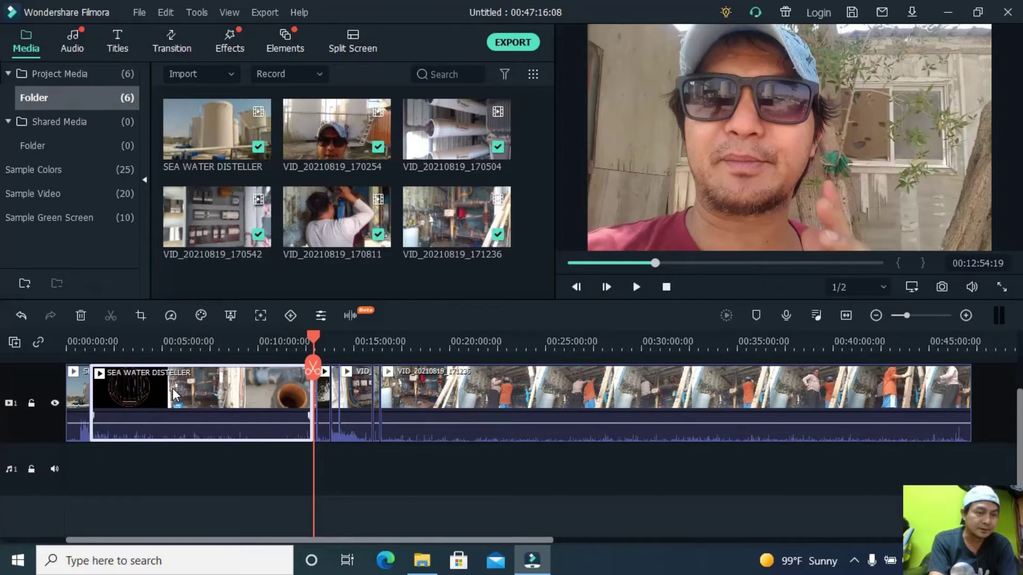
{"action": "mouse_move", "coordinate": [247, 225]}
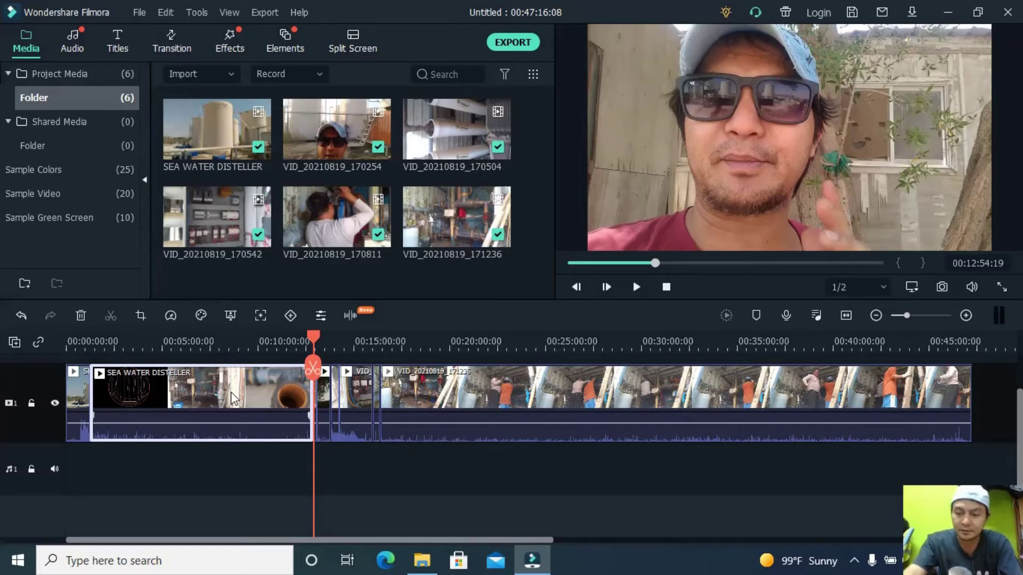
{"action": "key", "text": "Delete"}
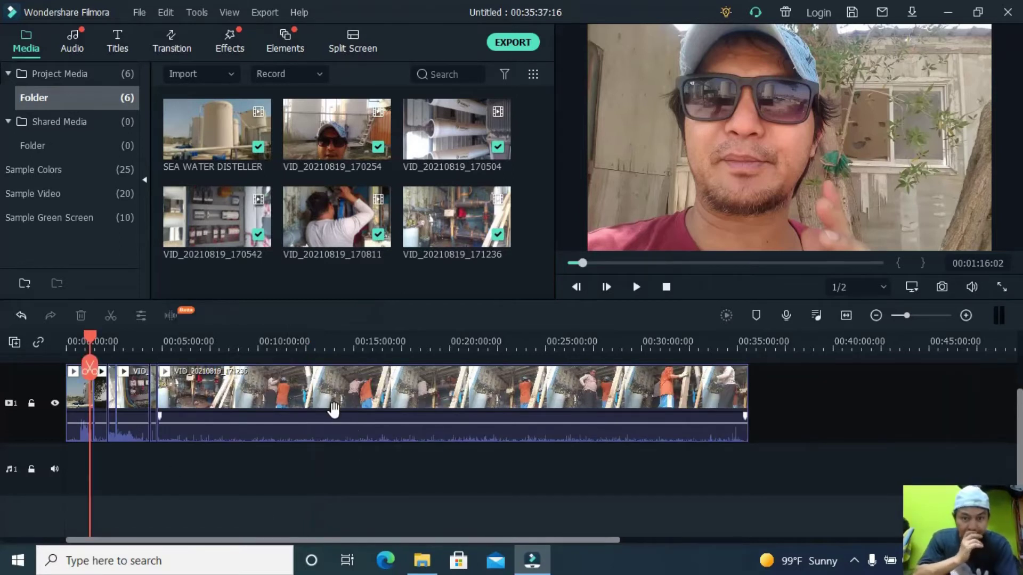
Step: Try moving the VID_20210819_171236 clip further along the track to start at about 00:35:37, and undo the move
{"action": "left_click", "coordinate": [104, 394]}
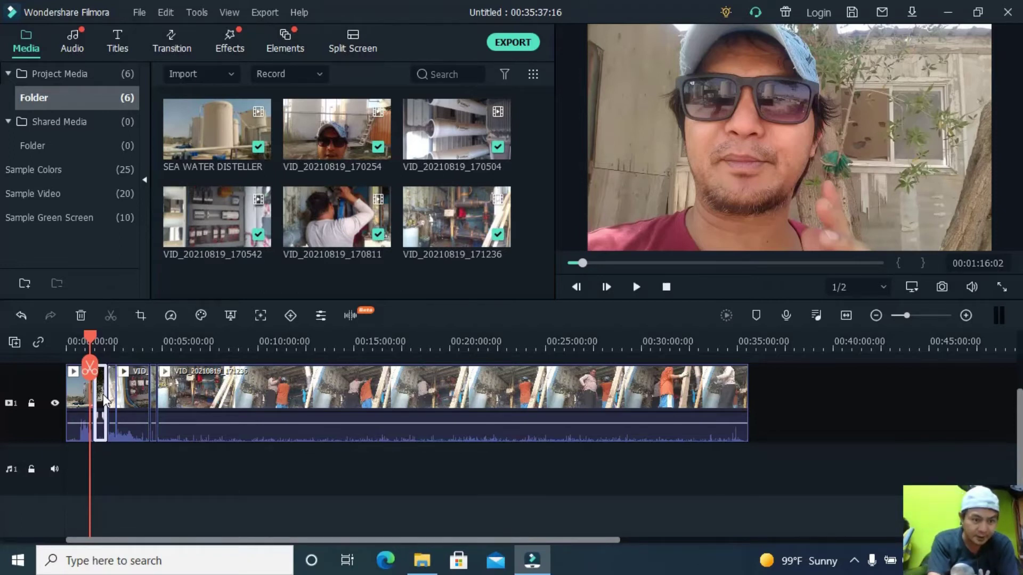
{"action": "left_click_drag", "start_coordinate": [275, 380], "coordinate": [347, 375]}
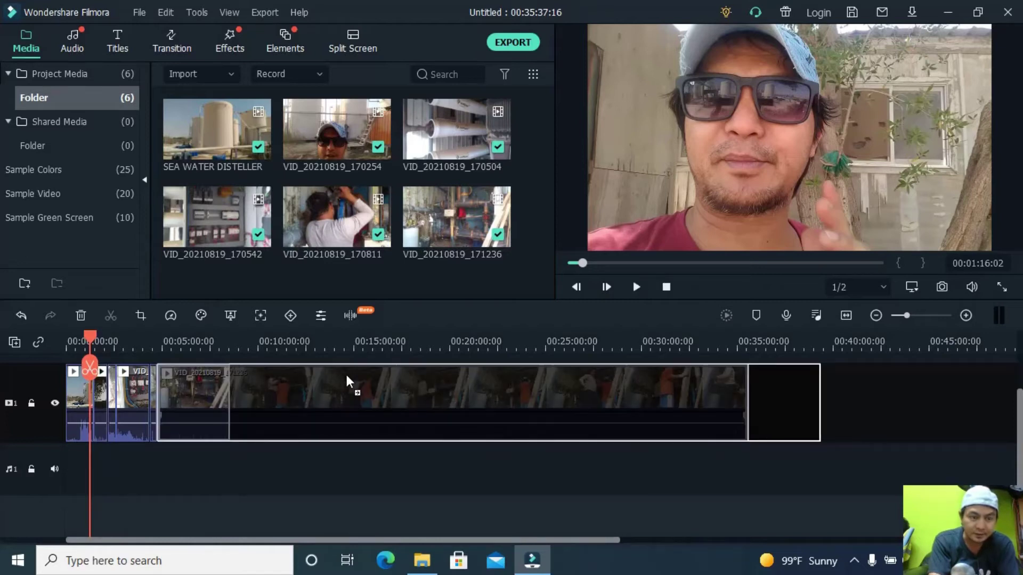
{"action": "left_click_drag", "start_coordinate": [346, 375], "coordinate": [315, 411]}
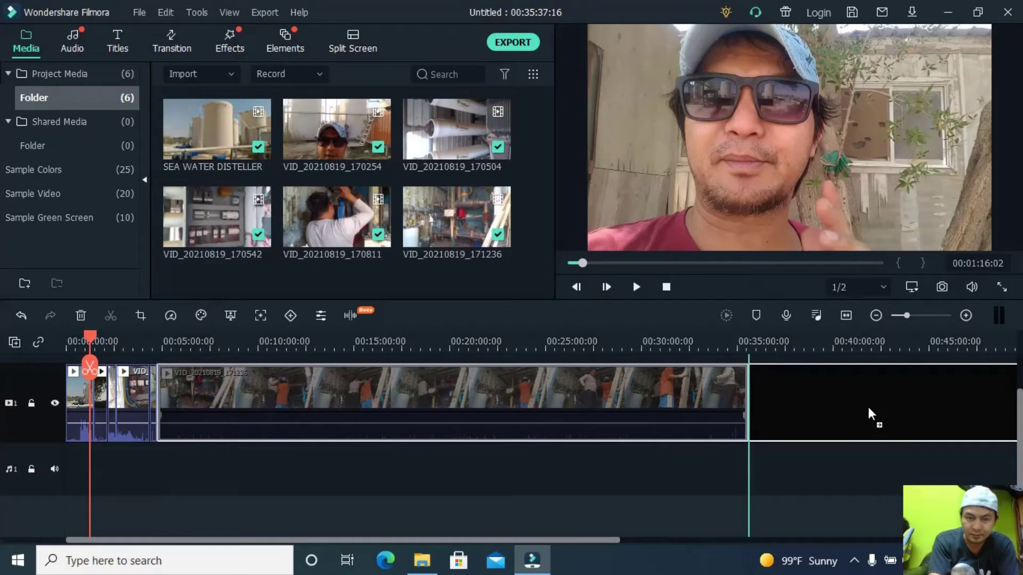
{"action": "left_click_drag", "start_coordinate": [869, 408], "coordinate": [868, 408]}
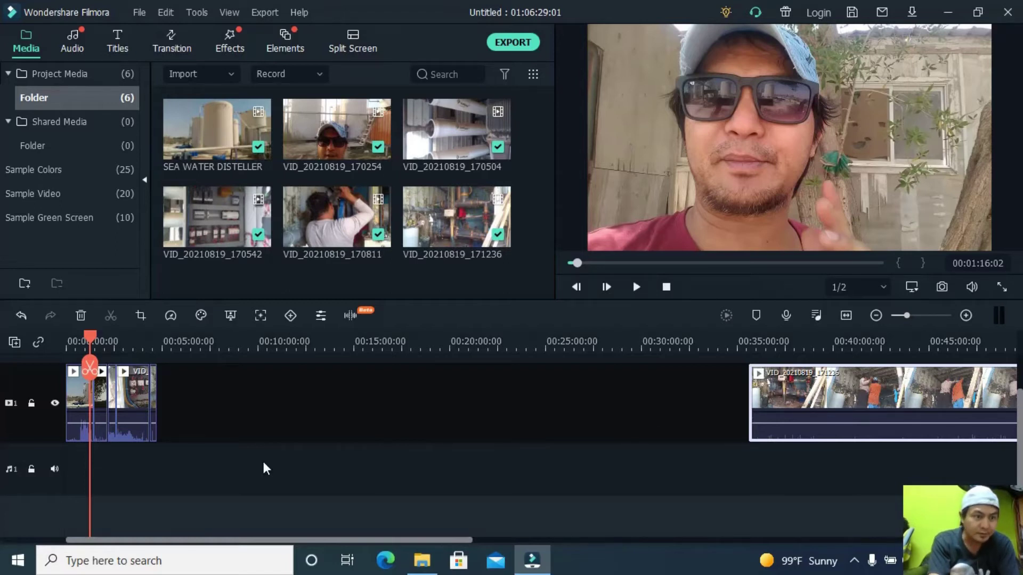
{"action": "left_click", "coordinate": [14, 320]}
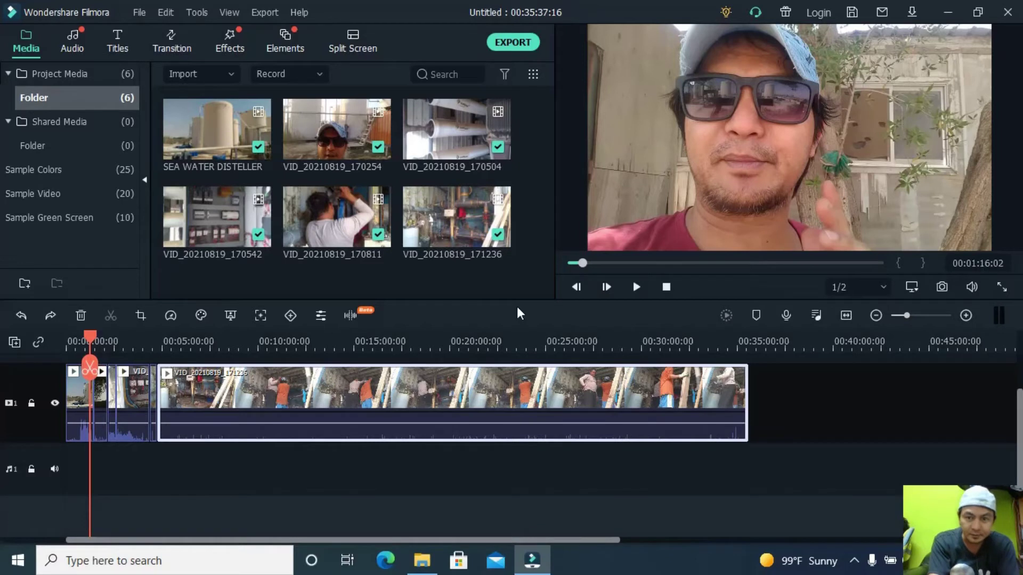
Step: Play the joined footage from 00:01:16:02 to about 00:01:46 to review the transition into the following clip
{"action": "left_click", "coordinate": [635, 288]}
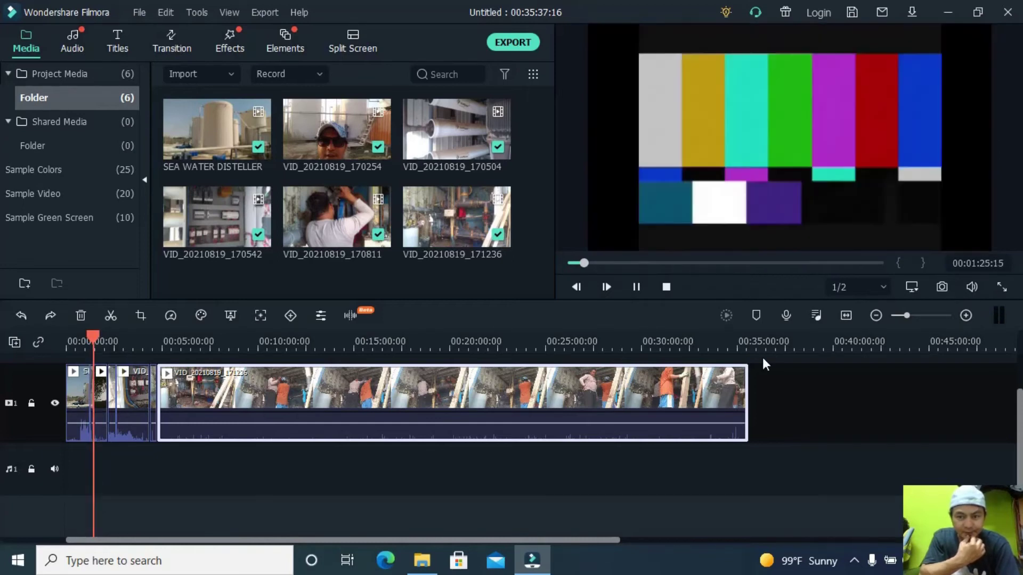
{"action": "left_click", "coordinate": [786, 401]}
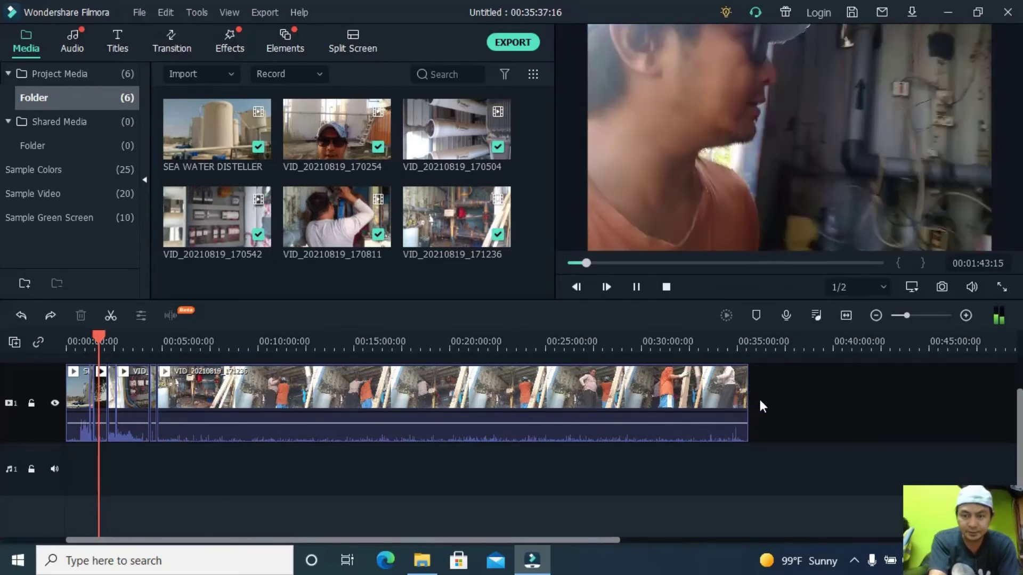
{"action": "left_click", "coordinate": [636, 288]}
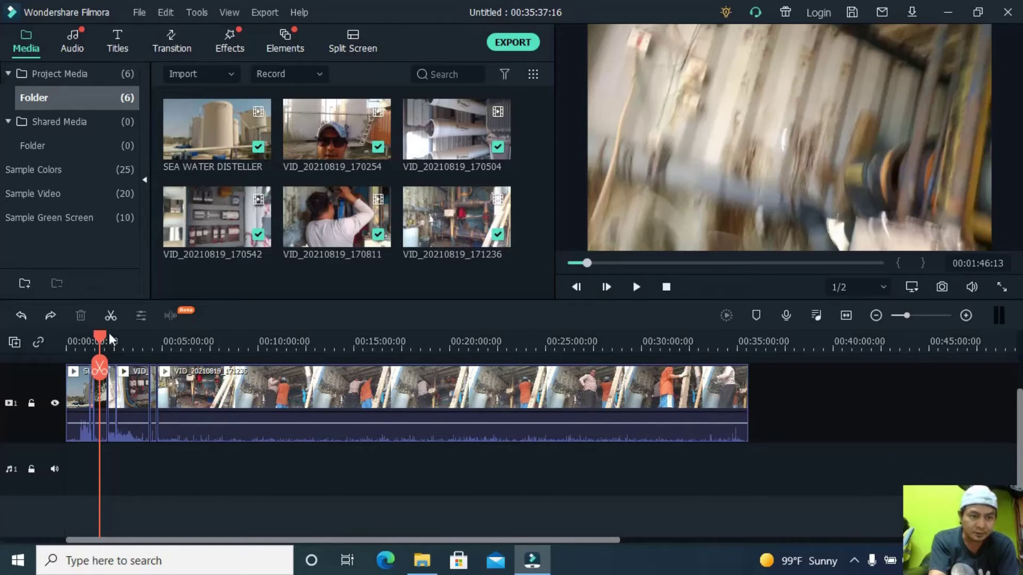
Step: Add a marker at 00:35:56:06, just past the last clip, leave its details unchanged and move the playhead to 00:38:26:06
{"action": "left_click_drag", "start_coordinate": [101, 334], "coordinate": [755, 311]}
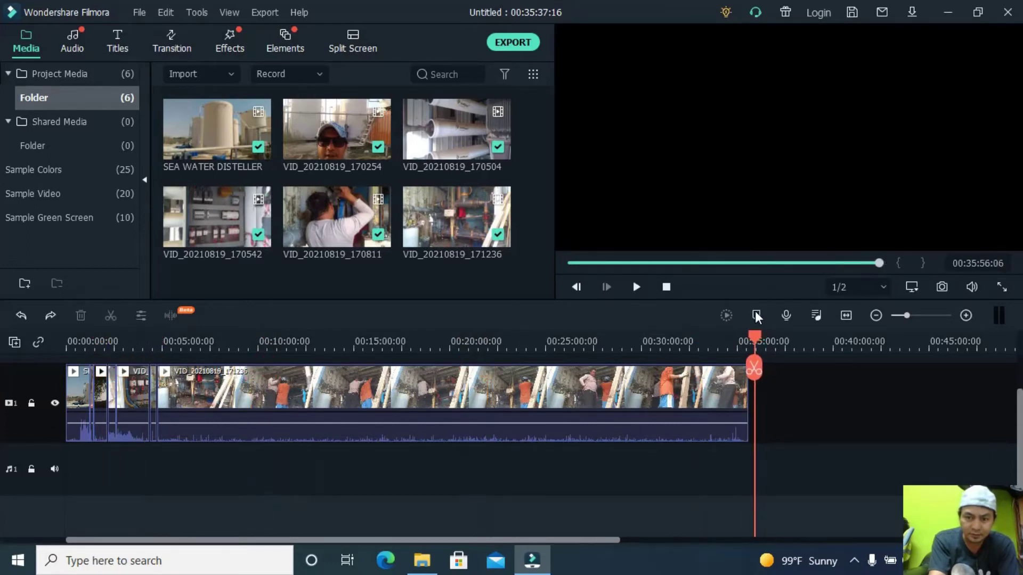
{"action": "left_click", "coordinate": [756, 313]}
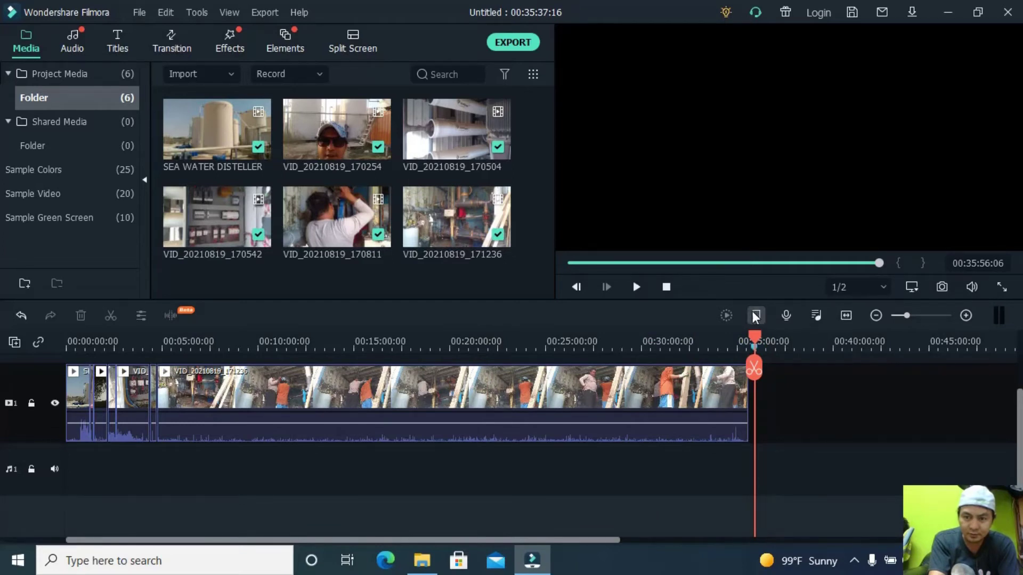
{"action": "double_click", "coordinate": [754, 347]}
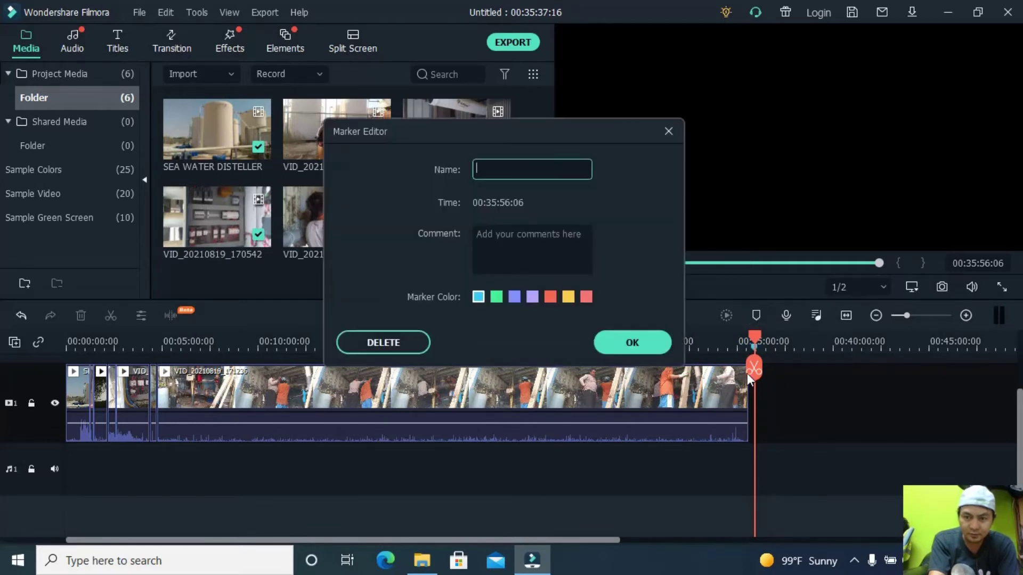
{"action": "left_click", "coordinate": [667, 134]}
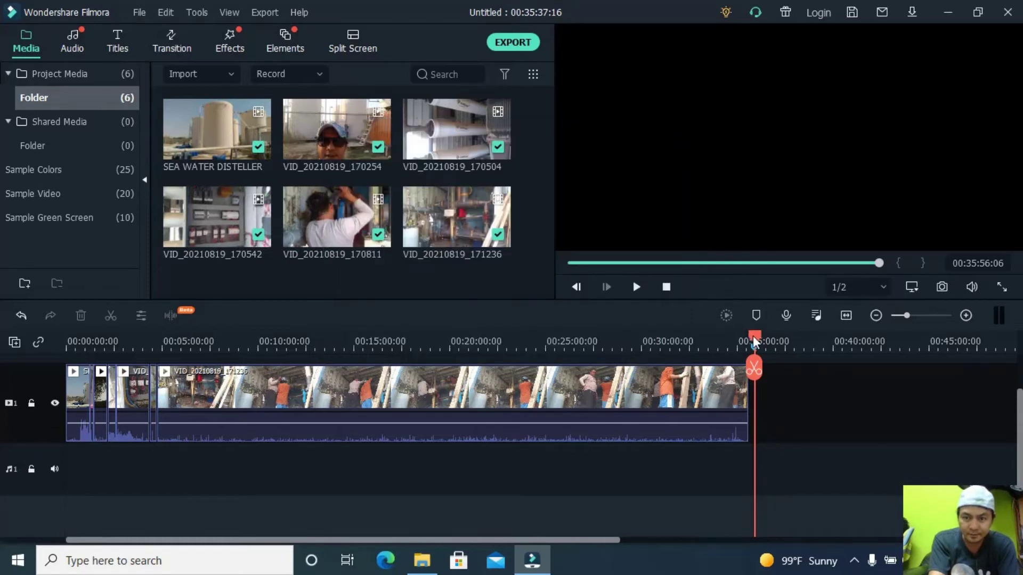
{"action": "left_click_drag", "start_coordinate": [753, 335], "coordinate": [802, 339]}
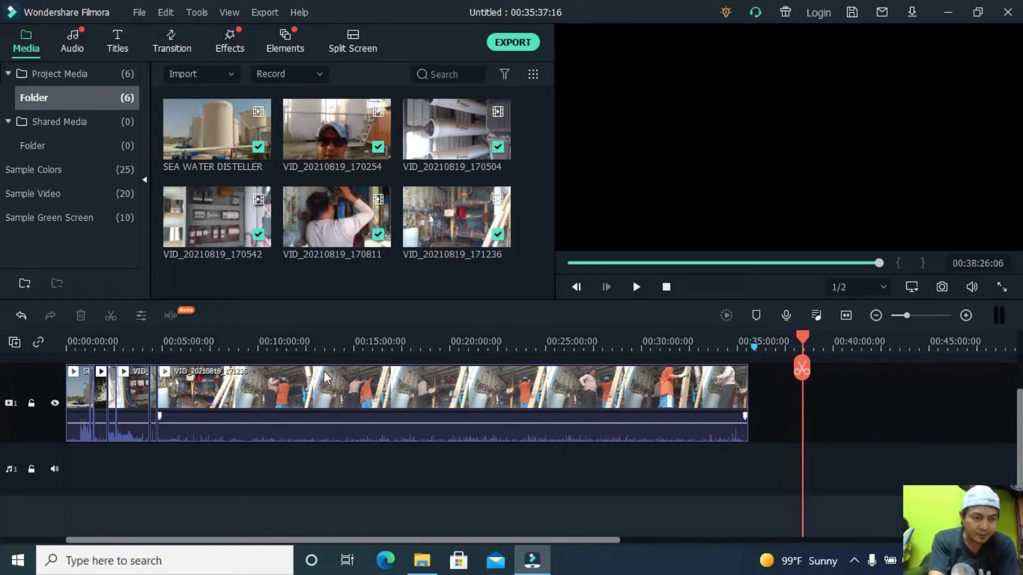
Step: Locate the short closing-talk segment of SEA WATER DISTELLER and move the playhead onto it at 00:01:17:10
{"action": "left_click", "coordinate": [913, 314]}
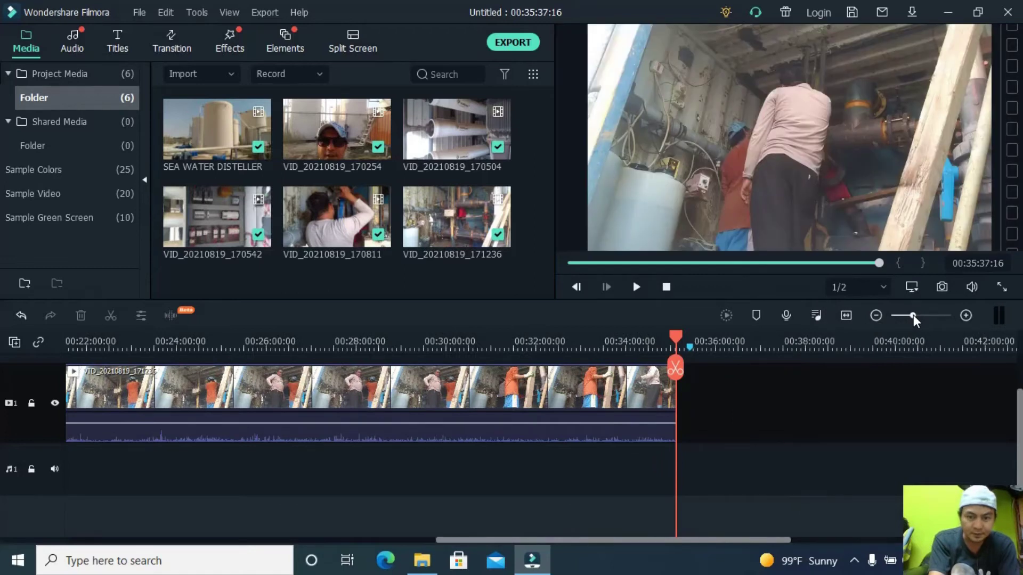
{"action": "left_click_drag", "start_coordinate": [695, 541], "coordinate": [324, 558]}
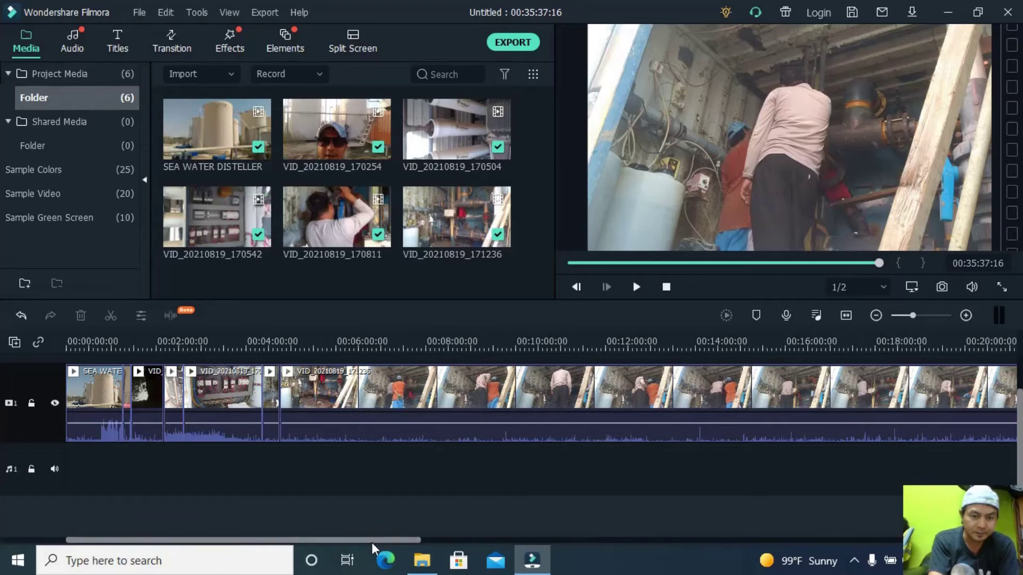
{"action": "left_click", "coordinate": [140, 395]}
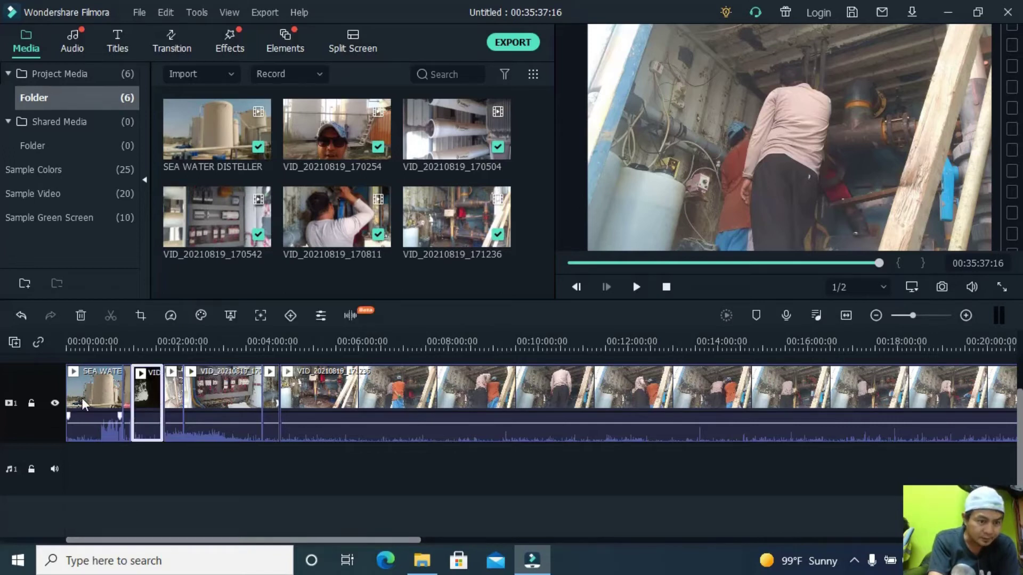
{"action": "left_click", "coordinate": [126, 398]}
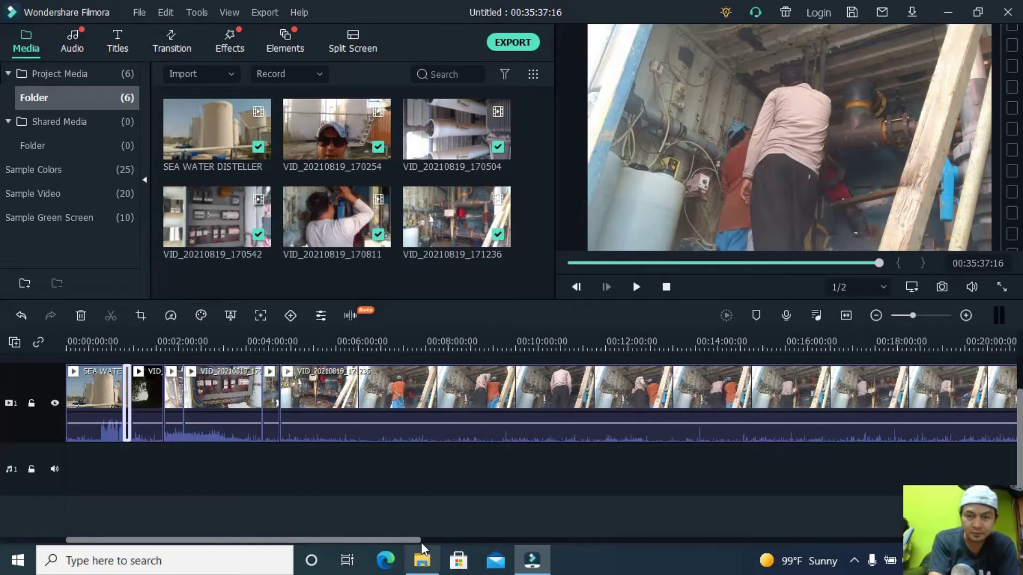
{"action": "left_click", "coordinate": [906, 316]}
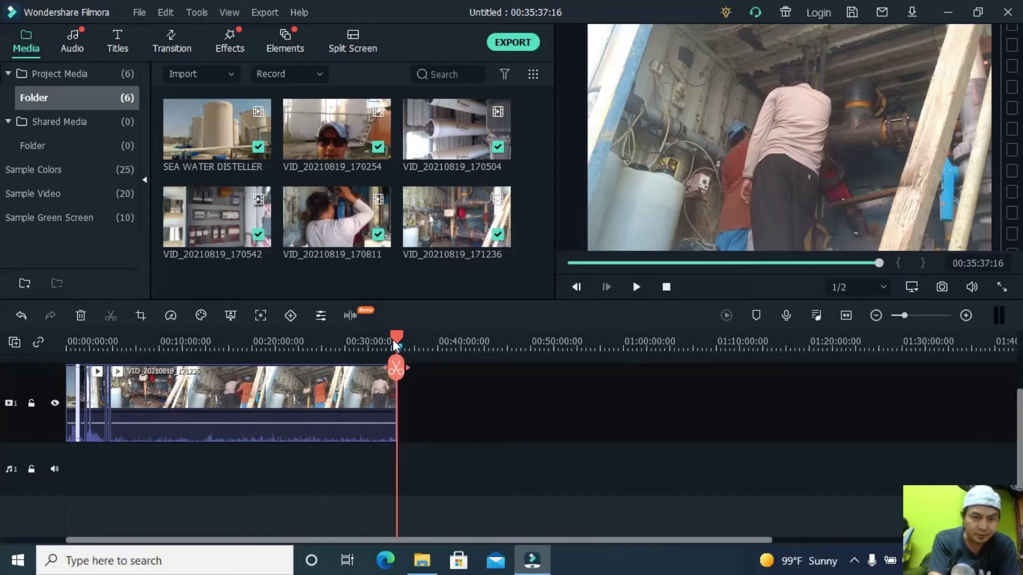
{"action": "left_click_drag", "start_coordinate": [395, 345], "coordinate": [78, 383]}
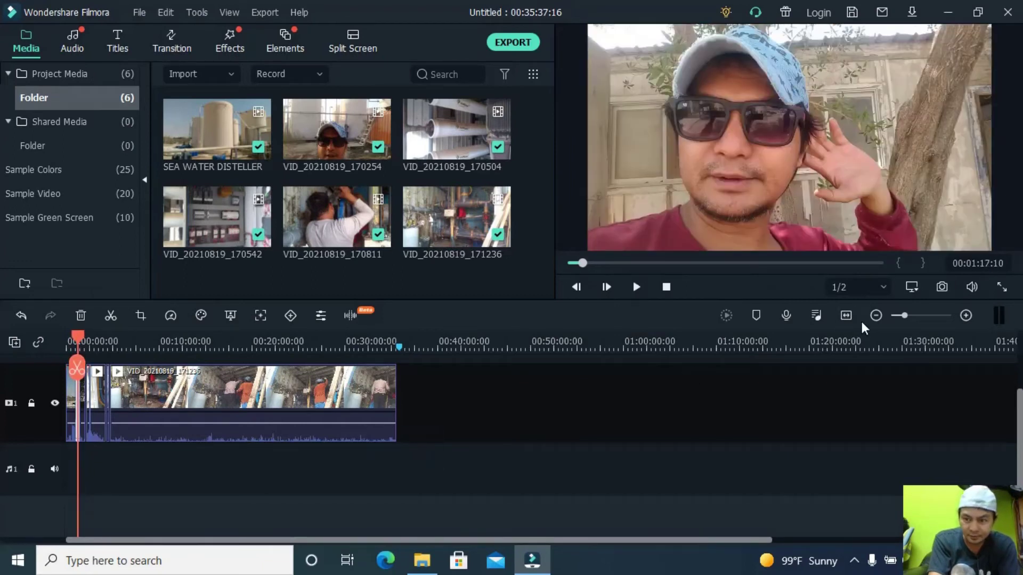
Step: Move the short second SEA WATER DISTELLER segment to the end of the video track, directly after VID_20210819_171236
{"action": "left_click", "coordinate": [909, 315]}
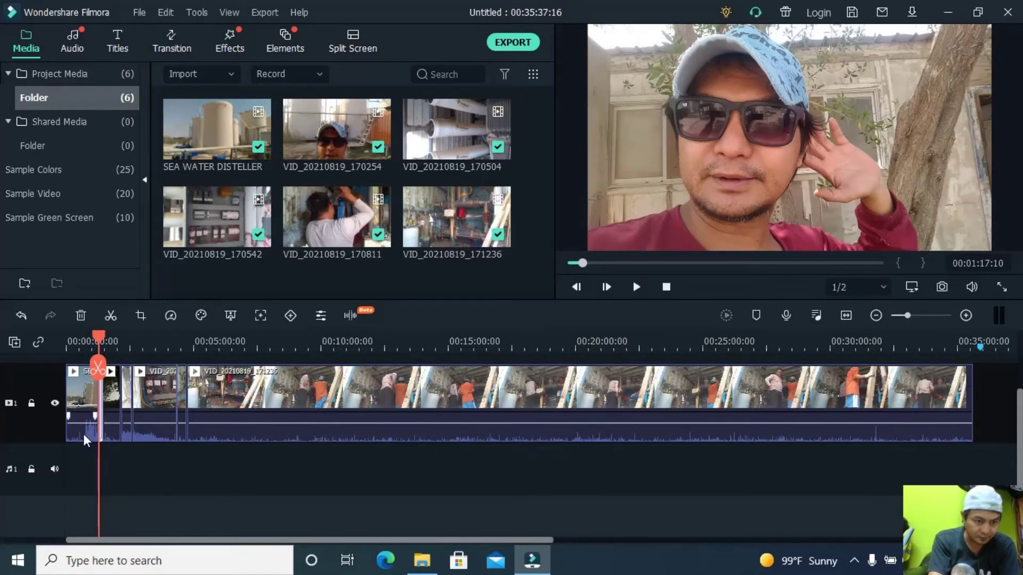
{"action": "left_click", "coordinate": [139, 393]}
{"action": "left_click", "coordinate": [113, 392]}
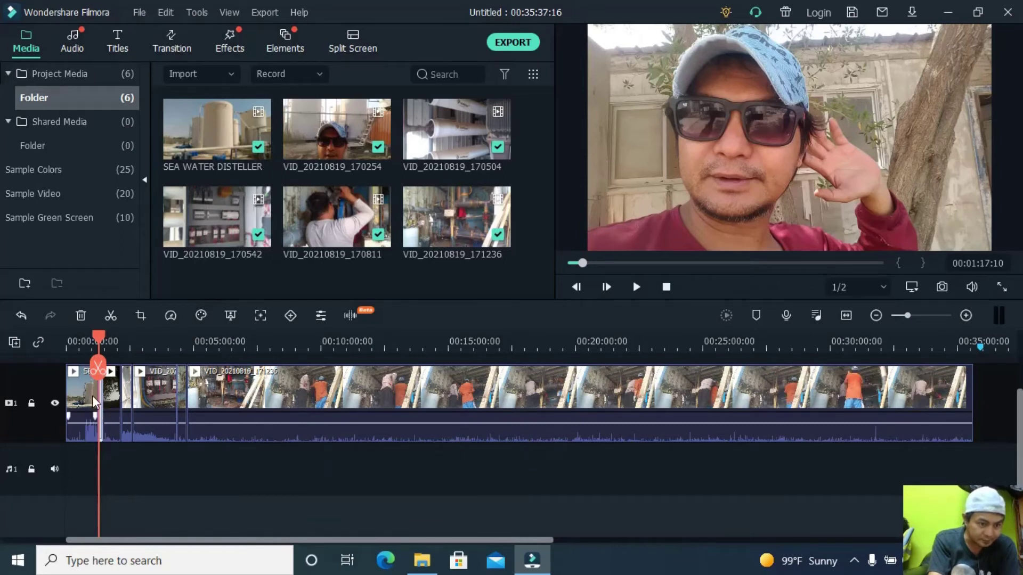
{"action": "left_click", "coordinate": [90, 390]}
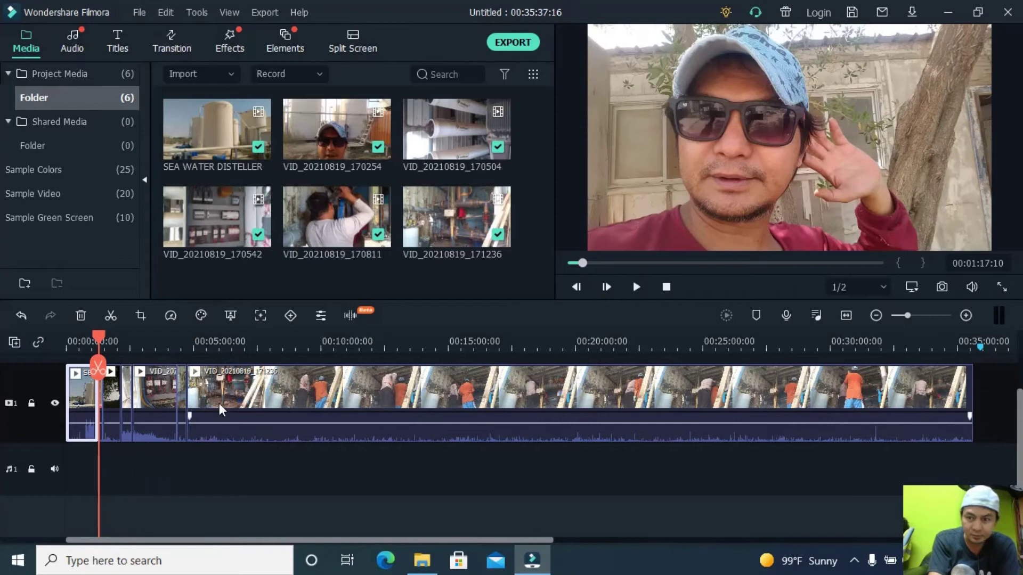
{"action": "left_click", "coordinate": [922, 315]}
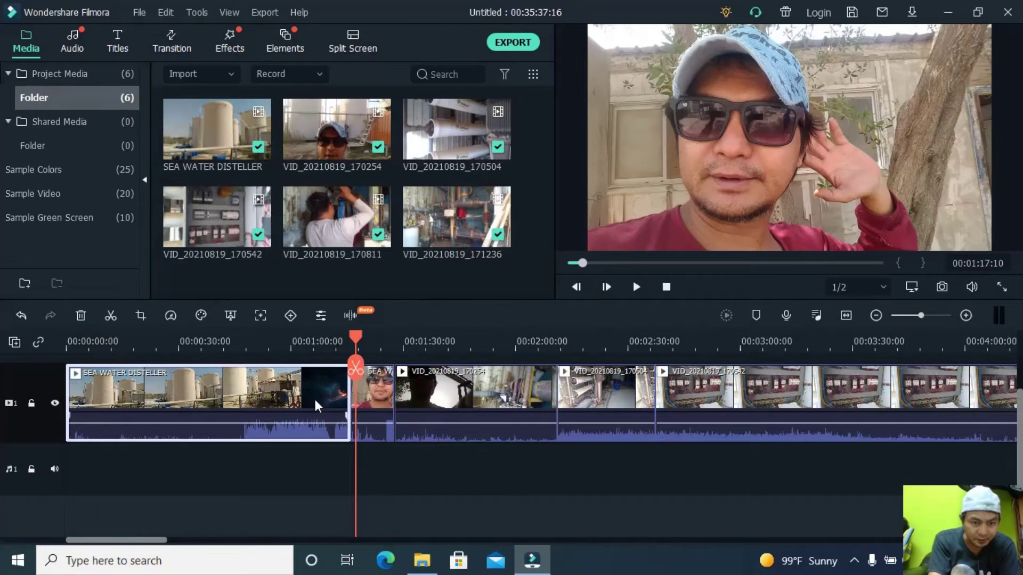
{"action": "left_click", "coordinate": [386, 388]}
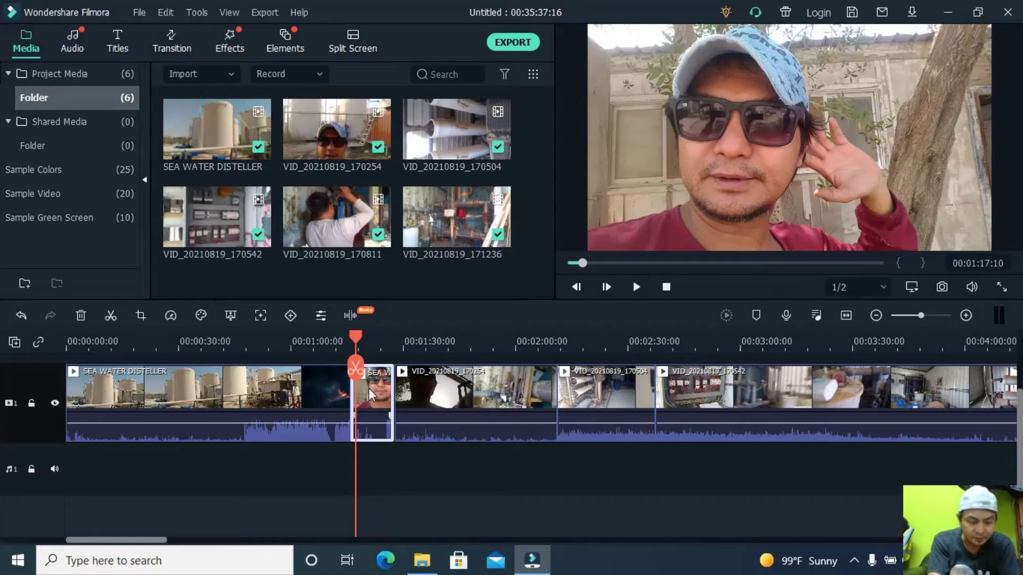
{"action": "left_click_drag", "start_coordinate": [368, 389], "coordinate": [868, 420]}
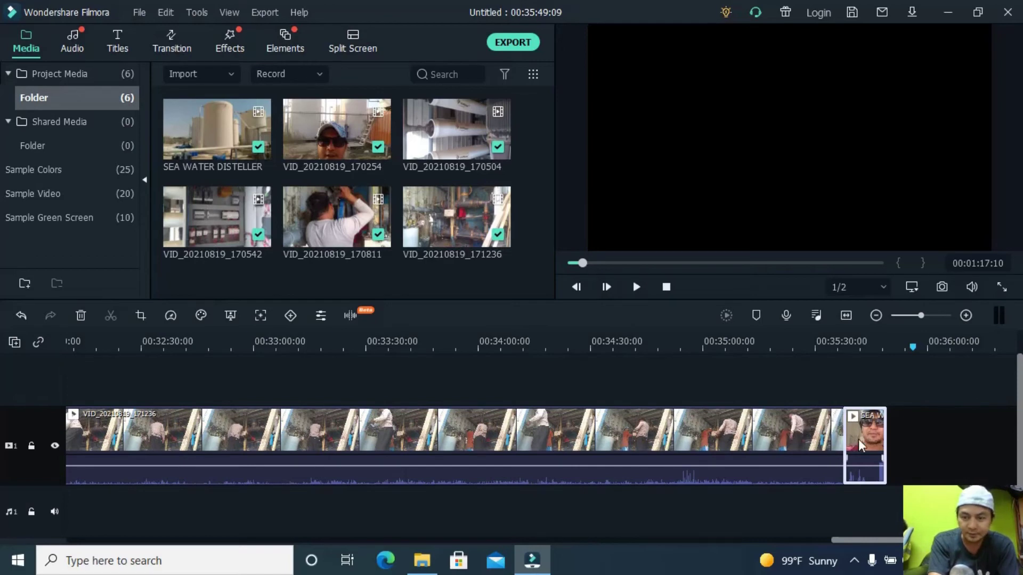
Step: Close the gap left after the first SEA WATER DISTELLER segment by shifting VID_20210819_170254 and the following clips back against it
{"action": "left_click", "coordinate": [823, 409]}
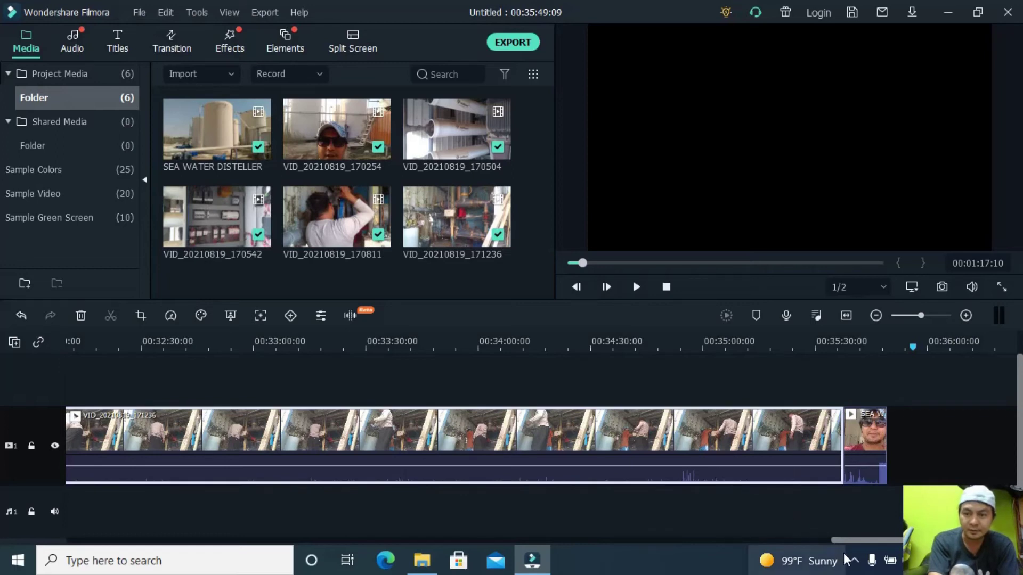
{"action": "left_click", "coordinate": [907, 315]}
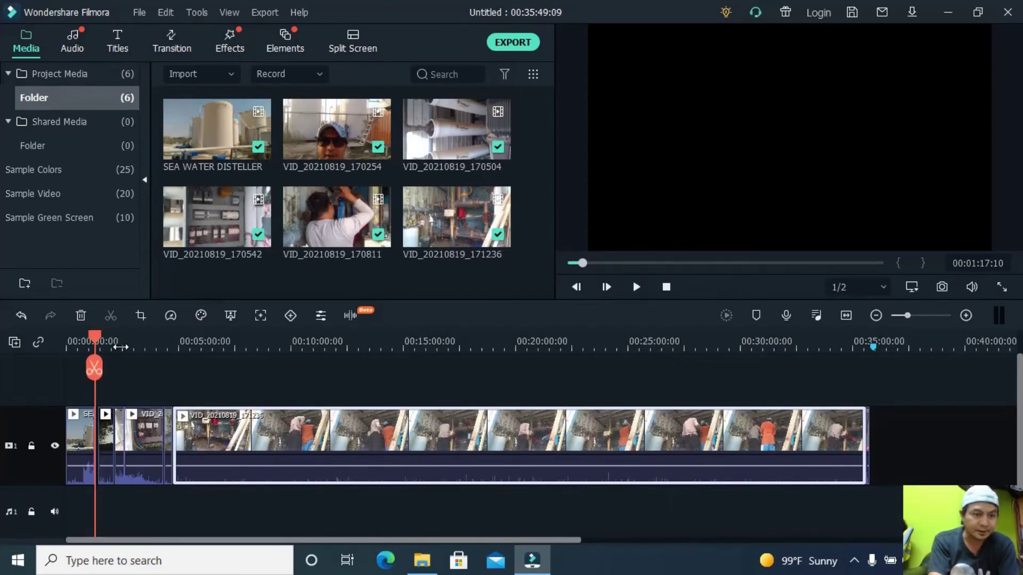
{"action": "left_click_drag", "start_coordinate": [94, 337], "coordinate": [99, 400]}
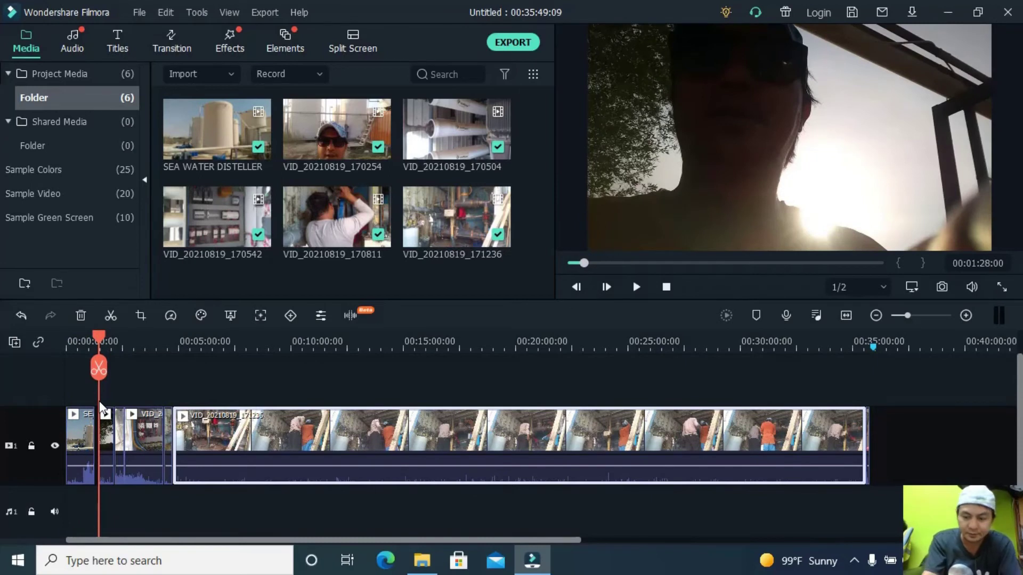
{"action": "key", "text": "Left"}
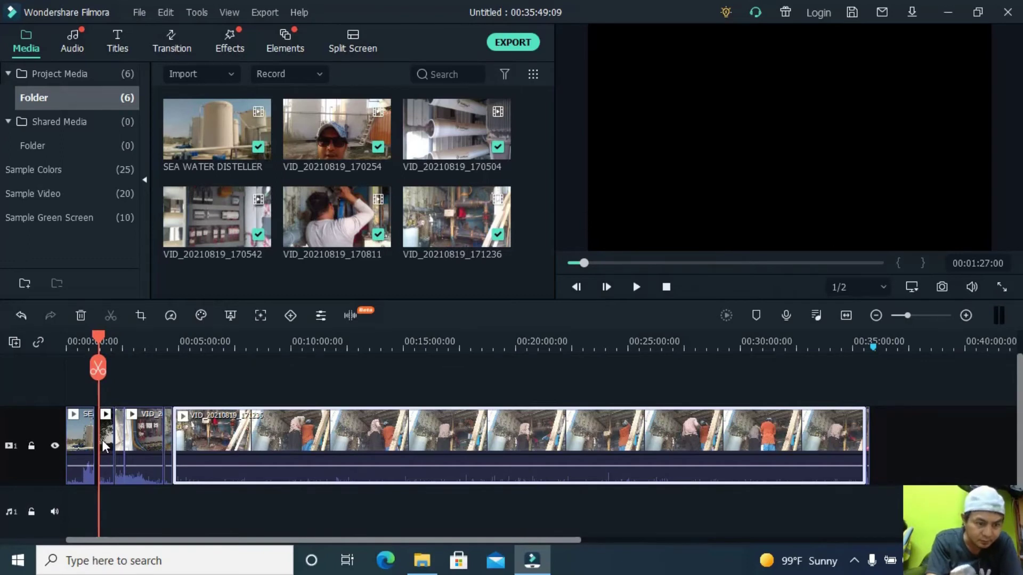
{"action": "mouse_move", "coordinate": [101, 440]}
{"action": "left_mouse_down"}
{"action": "mouse_move", "coordinate": [91, 439]}
{"action": "mouse_move", "coordinate": [106, 441]}
{"action": "left_mouse_up"}
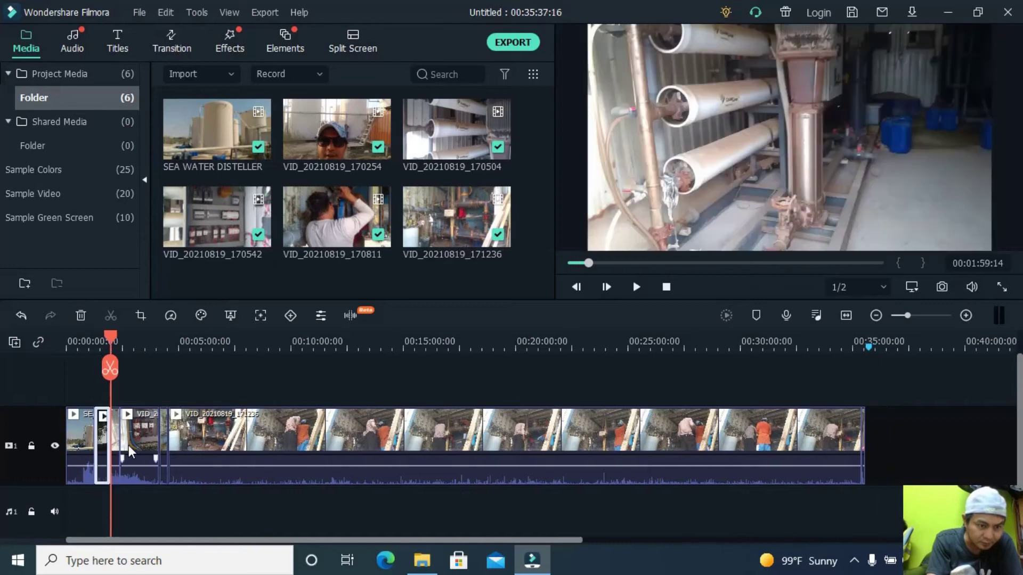
{"action": "left_click", "coordinate": [219, 506]}
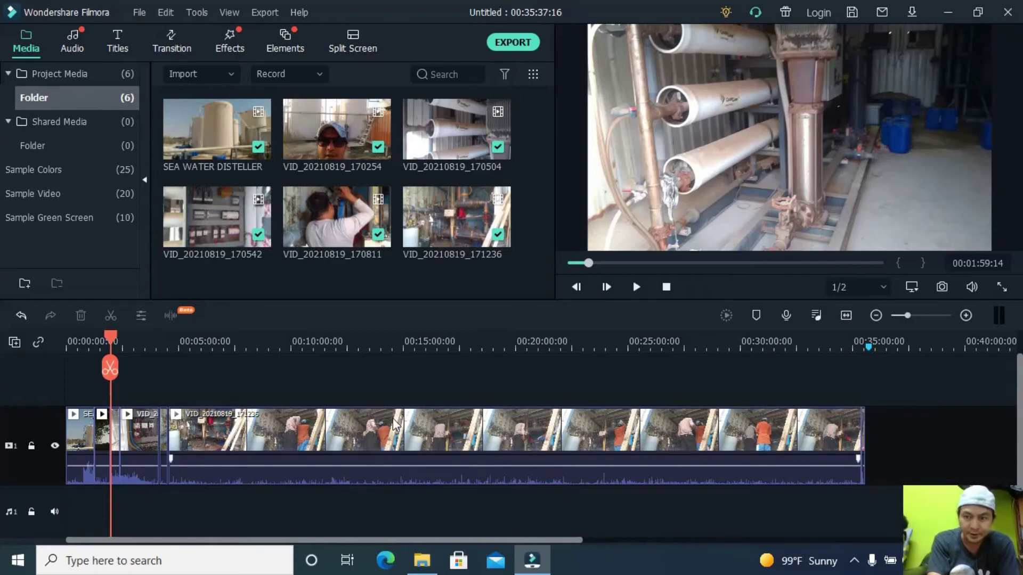
Step: Play the timeline from 00:35:24:00 to its end to review the closing talk after the last clip
{"action": "left_click_drag", "start_coordinate": [112, 334], "coordinate": [865, 345]}
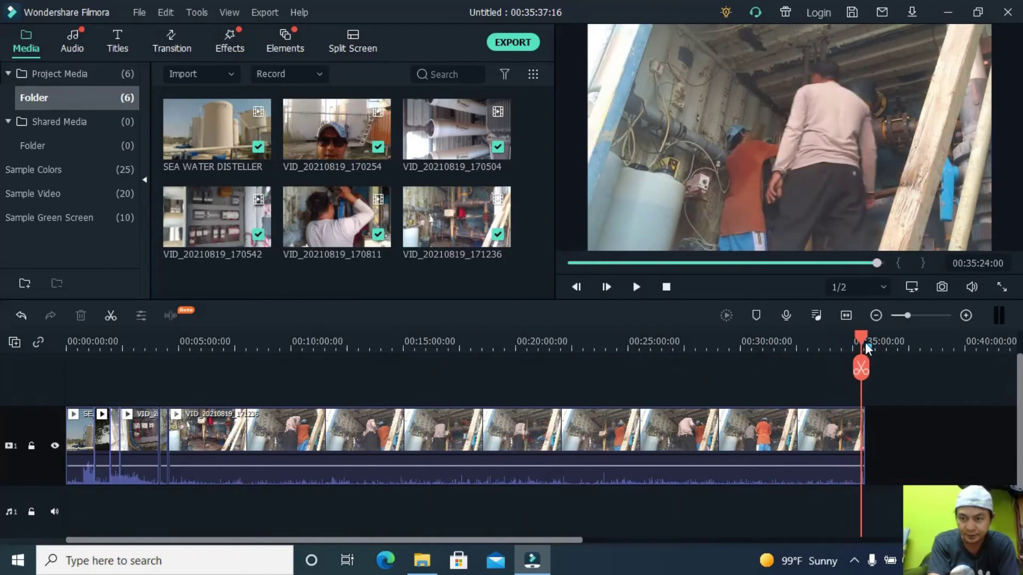
{"action": "left_click", "coordinate": [630, 290]}
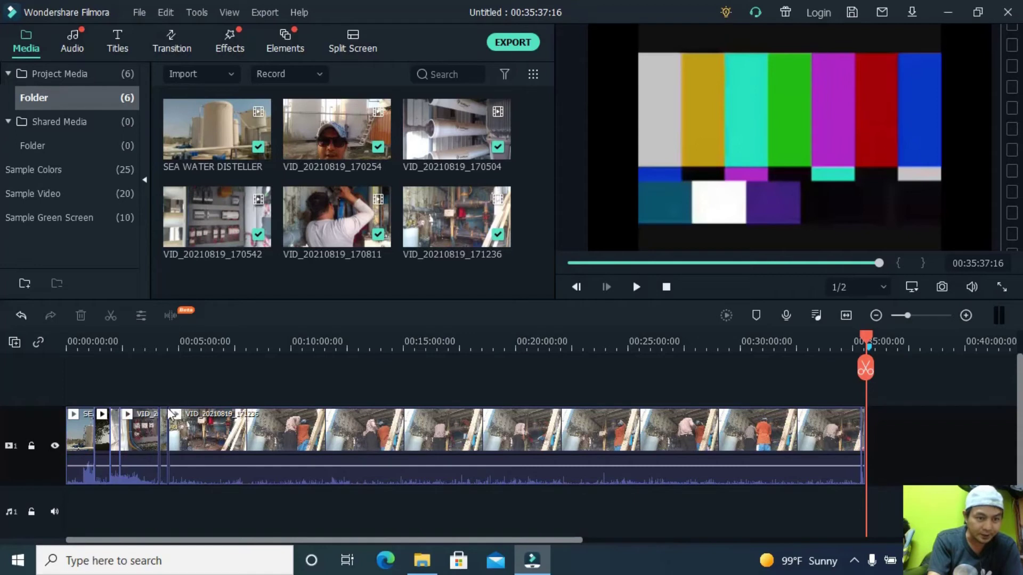
Step: Apply the 3D transition Box Flip 2 to both ends of VID_20210819_170542 and place the playhead at 00:02:10:00
{"action": "left_click", "coordinate": [137, 437]}
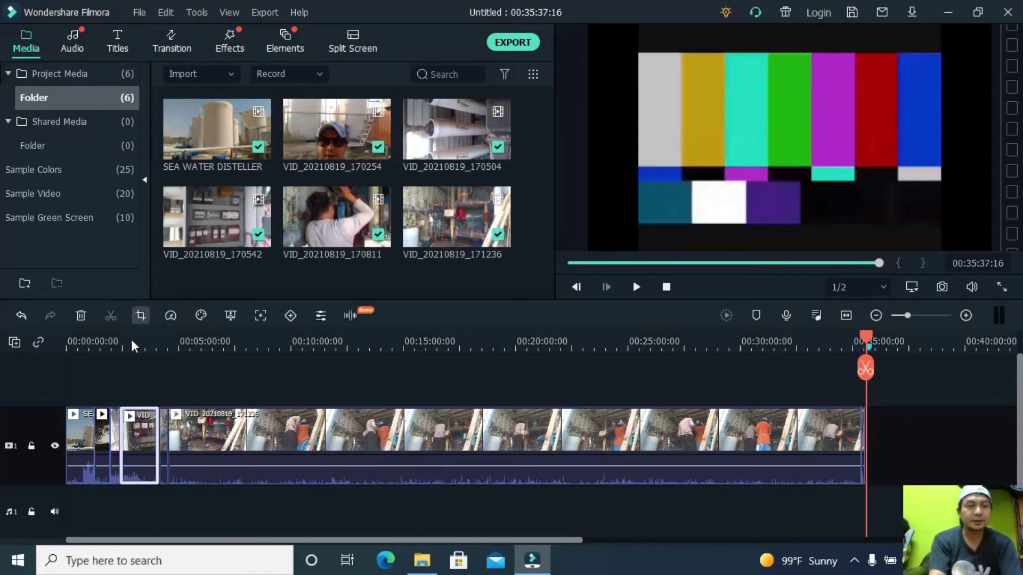
{"action": "left_click", "coordinate": [174, 43]}
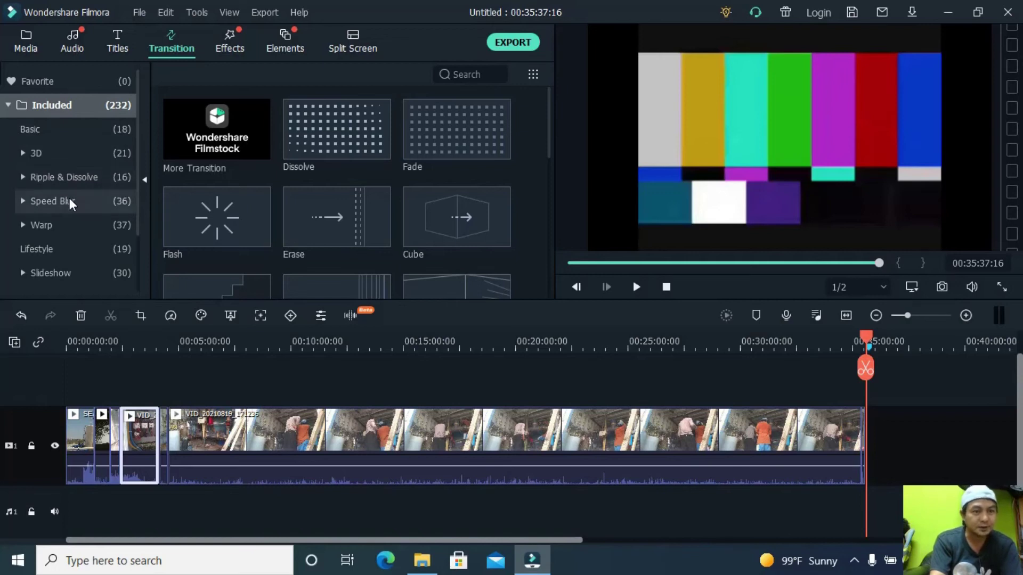
{"action": "left_click", "coordinate": [43, 158]}
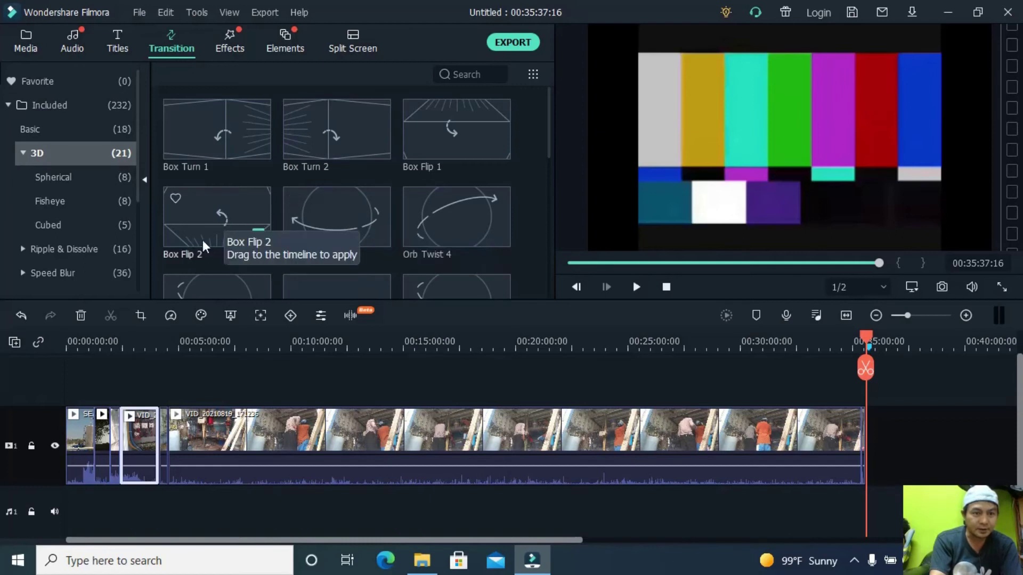
{"action": "left_click", "coordinate": [200, 215]}
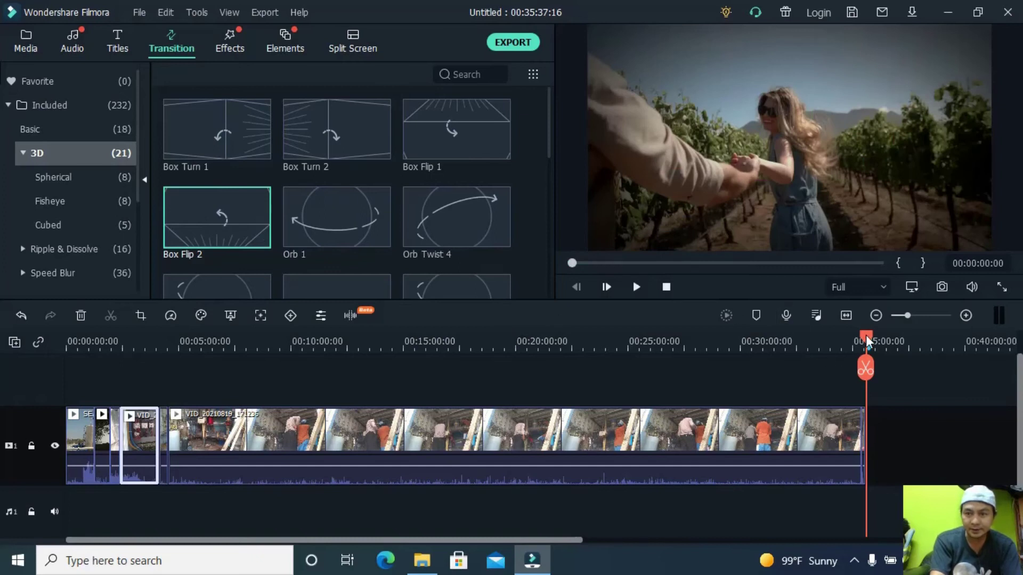
{"action": "left_click_drag", "start_coordinate": [866, 334], "coordinate": [114, 424]}
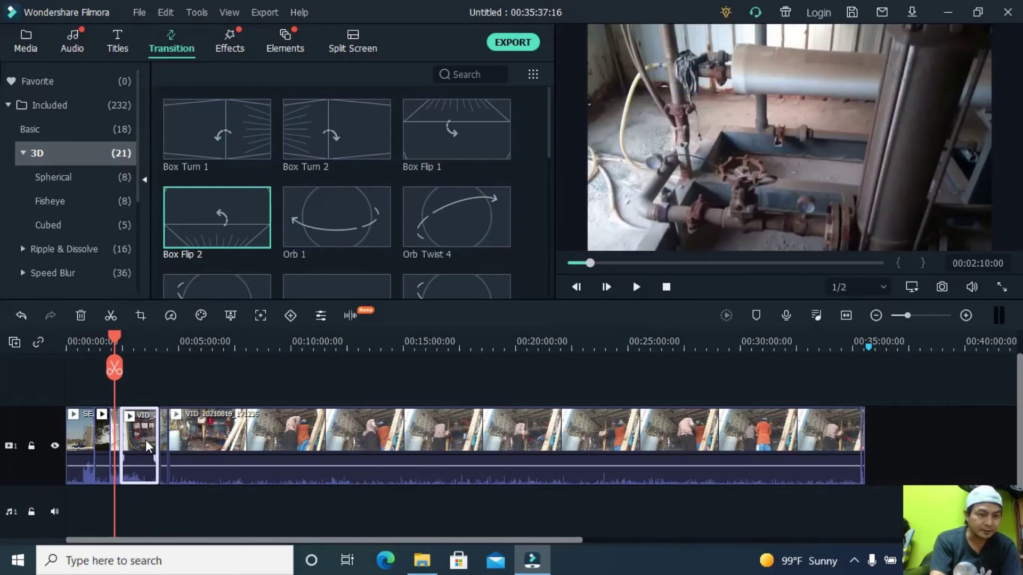
{"action": "mouse_move", "coordinate": [219, 240]}
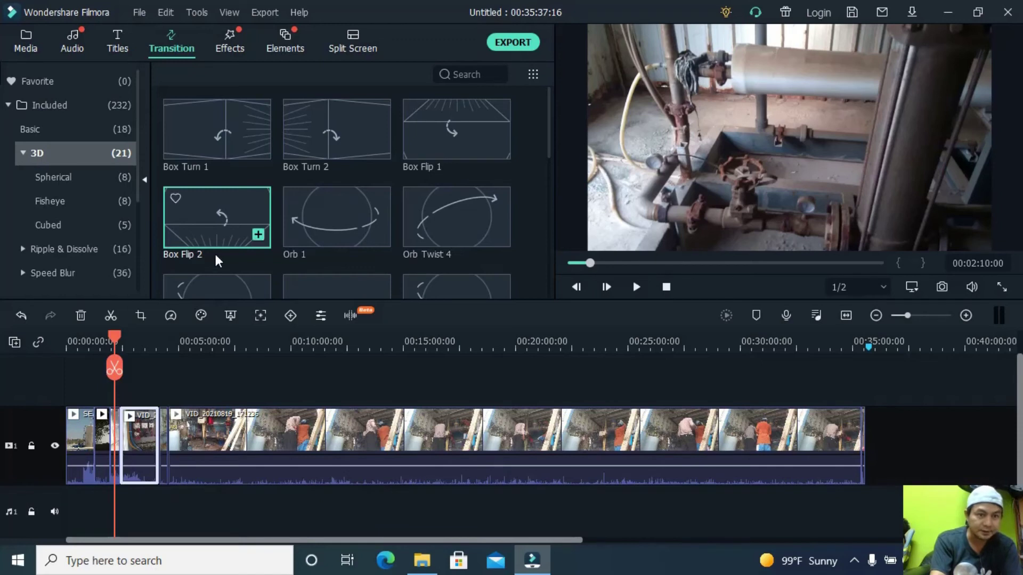
{"action": "left_click", "coordinate": [258, 235]}
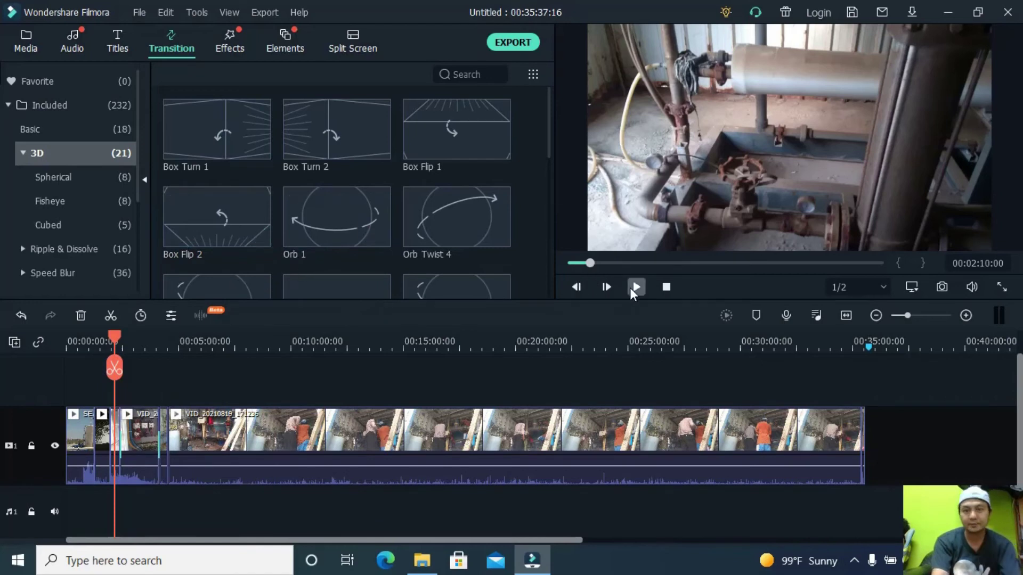
Step: Play from 00:02:10:00 to 00:02:46:02 to review the Box Flip 2 transition, and select the VID_20210819_171236 clip
{"action": "left_click", "coordinate": [635, 287]}
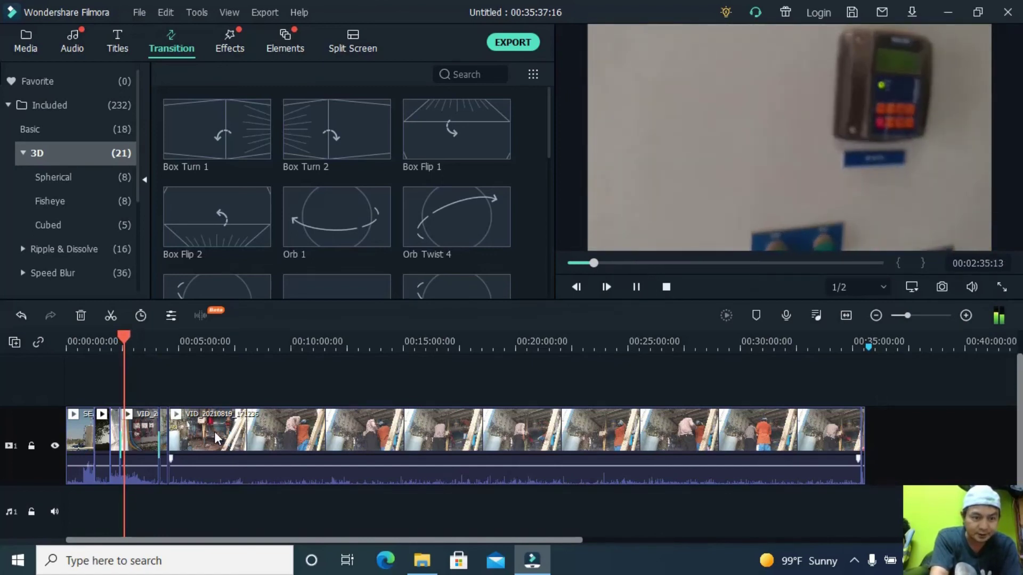
{"action": "left_click", "coordinate": [214, 431]}
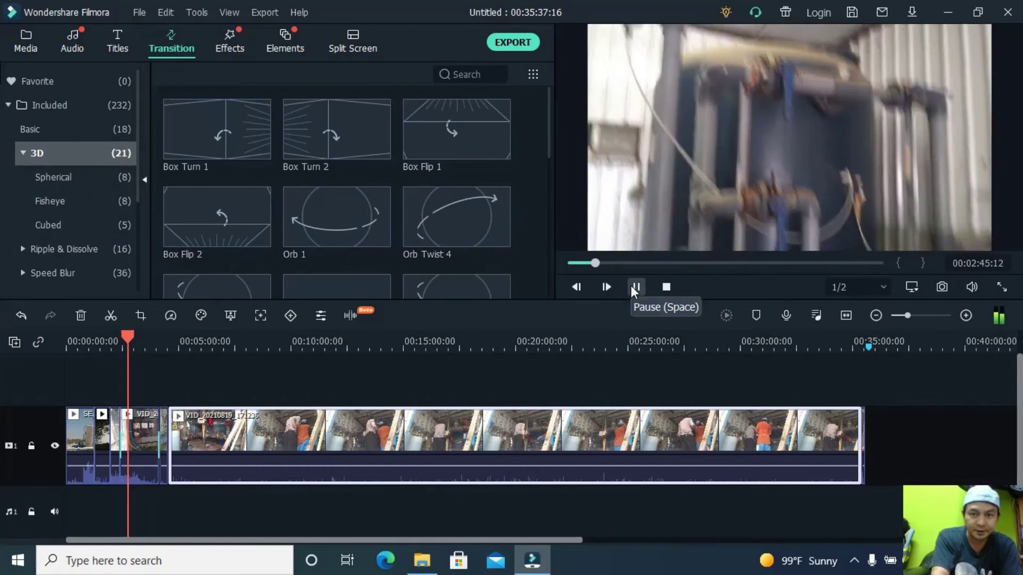
{"action": "left_click", "coordinate": [634, 287]}
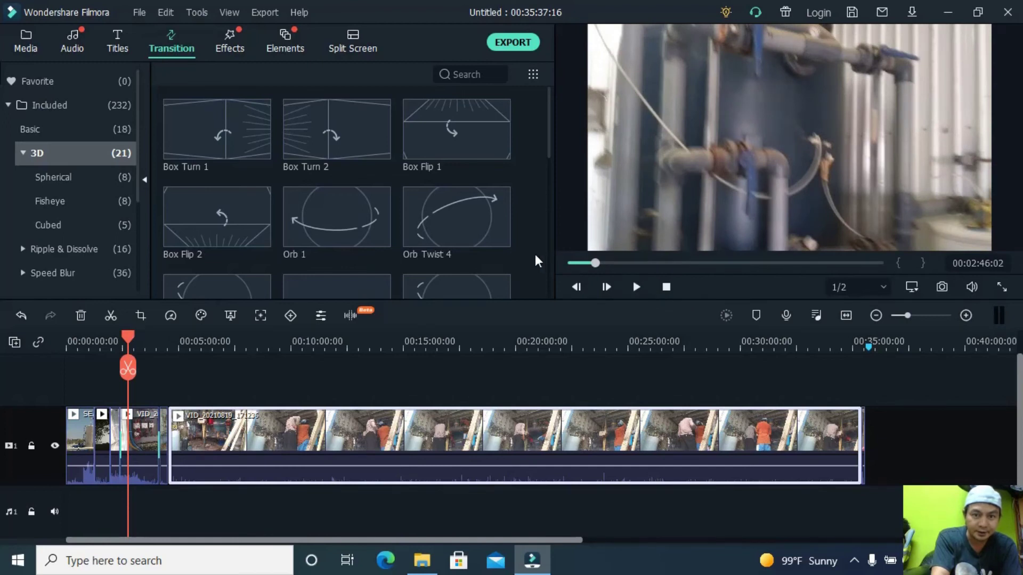
Step: Apply the 3D transition Orb Twist 4 to both ends of VID_20210819_171236
{"action": "mouse_move", "coordinate": [502, 248]}
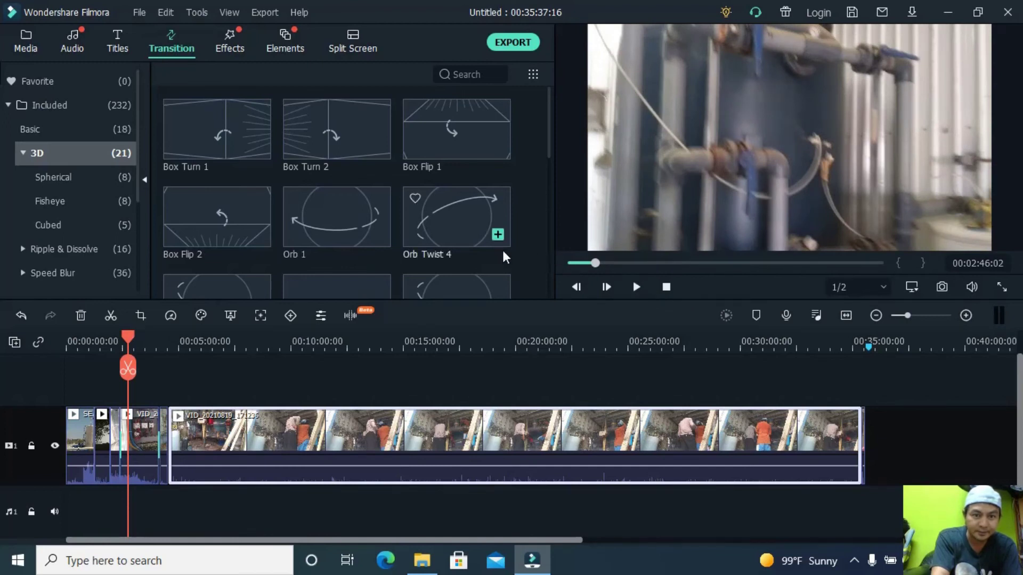
{"action": "left_click", "coordinate": [456, 221]}
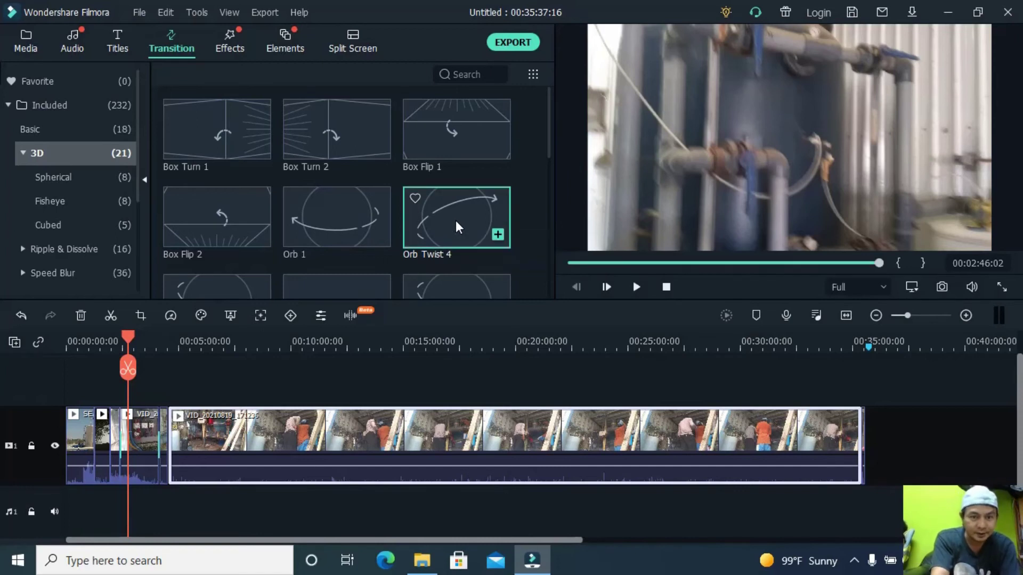
{"action": "left_click", "coordinate": [496, 237]}
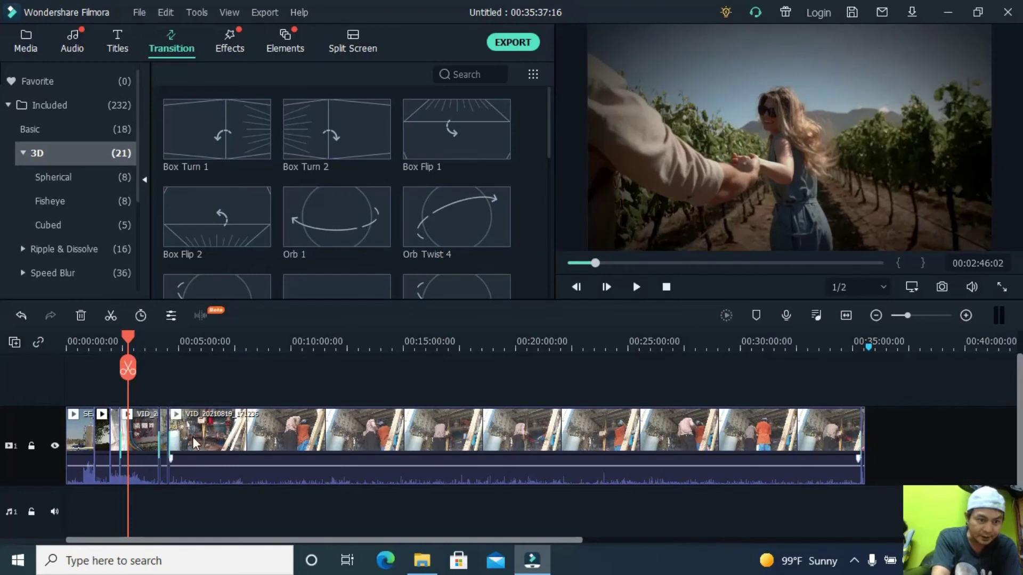
Step: Play from 00:04:24:00 to review the Orb Twist 4 transition, and continue playback further into the VID_20210819_171236 clip
{"action": "left_click", "coordinate": [126, 368]}
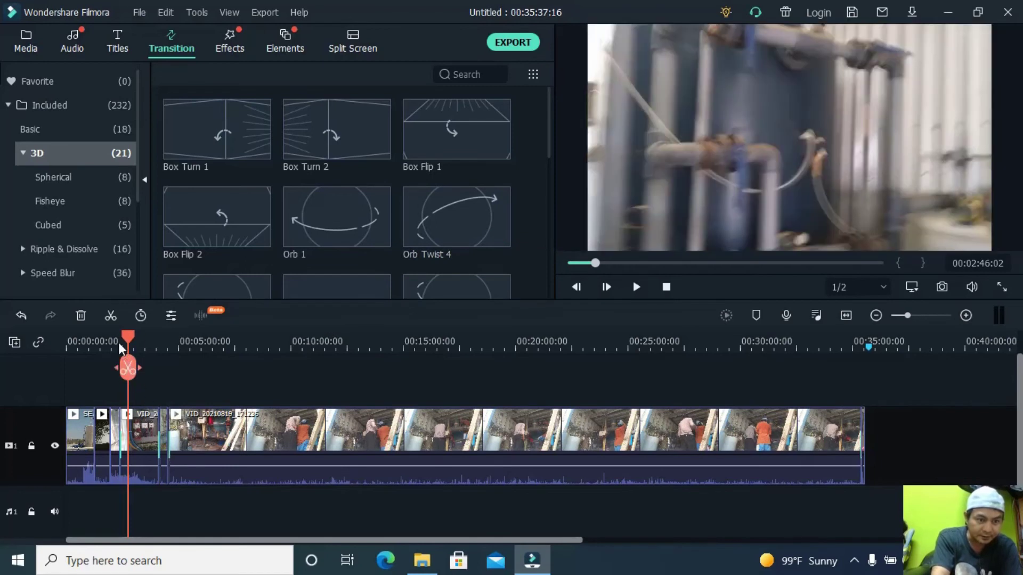
{"action": "left_click_drag", "start_coordinate": [127, 343], "coordinate": [166, 344]}
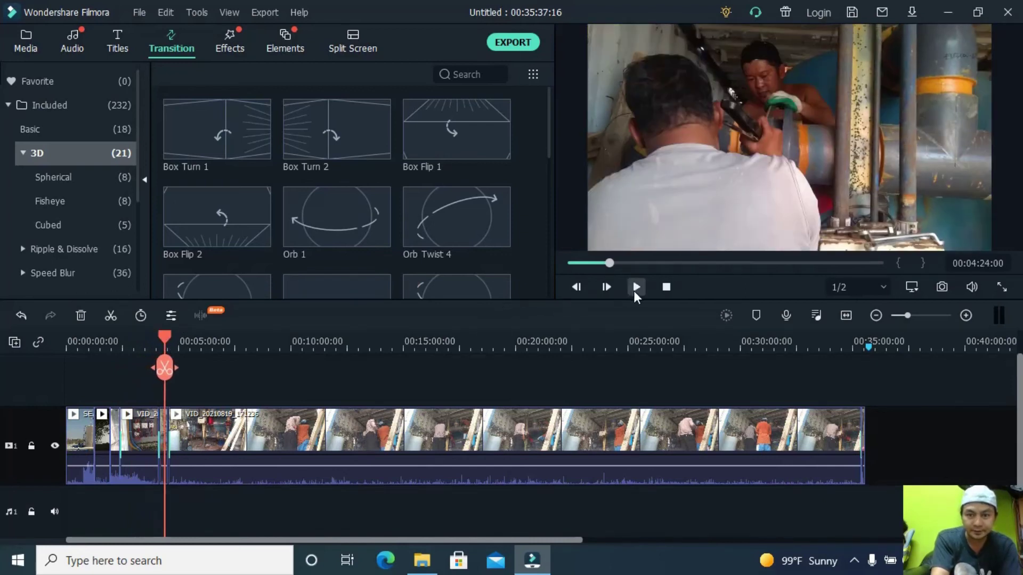
{"action": "left_click", "coordinate": [636, 287]}
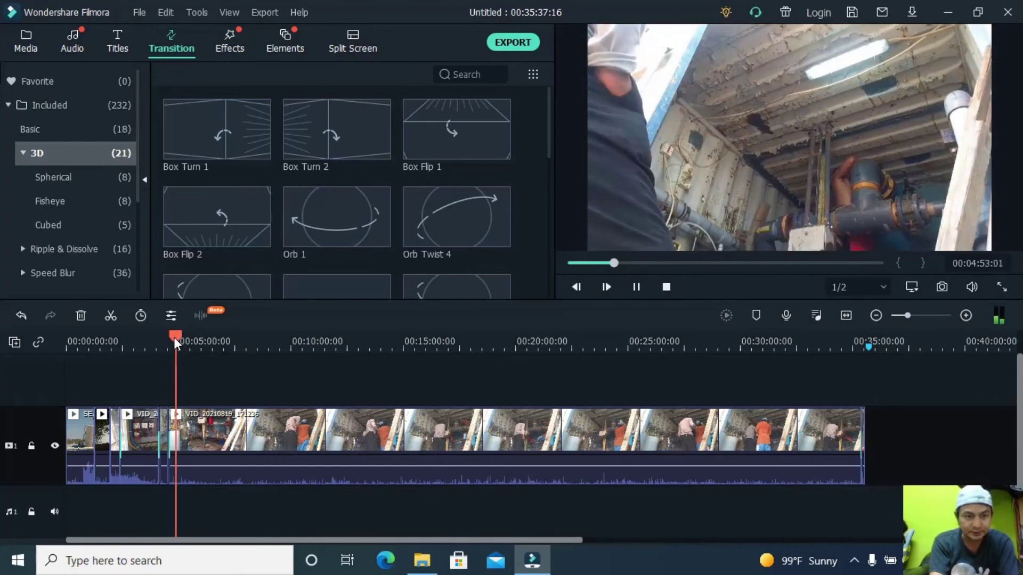
{"action": "left_click_drag", "start_coordinate": [174, 337], "coordinate": [197, 336]}
{"action": "key", "text": "space"}
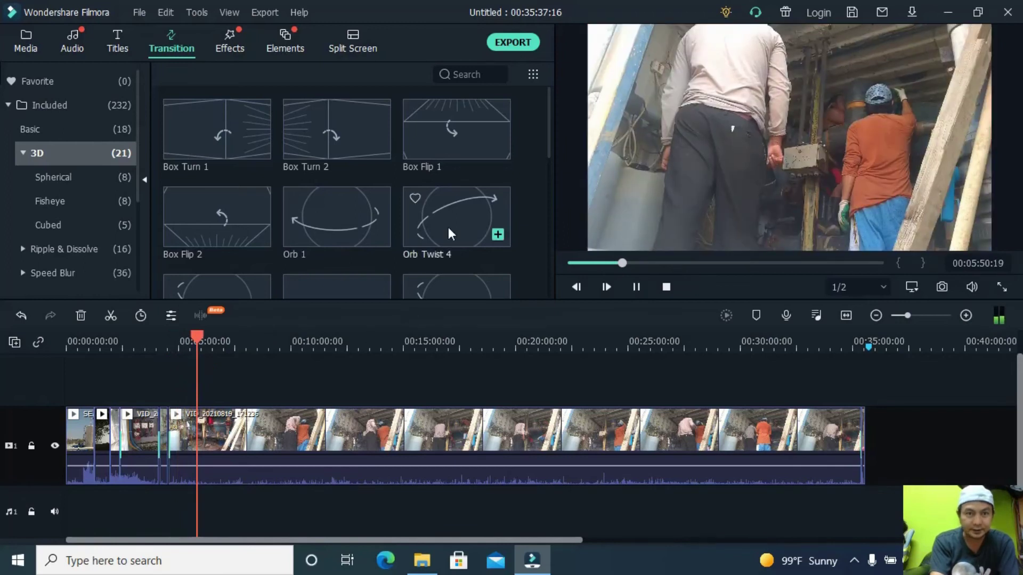
Step: Open the export settings for a local MP4 file and name it PART2 SEA WATER TREATMENT
{"action": "left_click", "coordinate": [512, 42]}
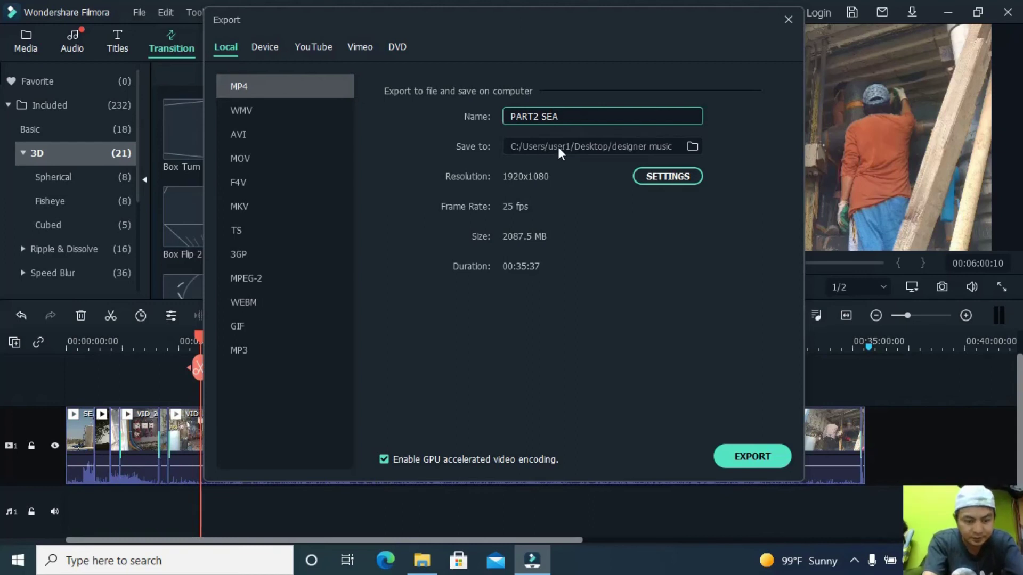
{"action": "type", "text": "ATER"}
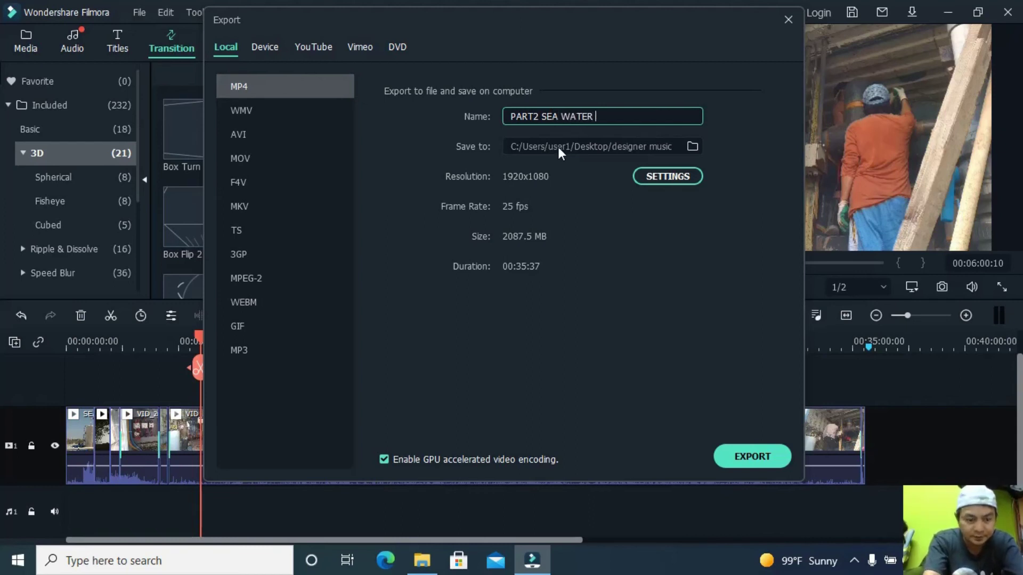
{"action": "type", "text": " TREATH"}
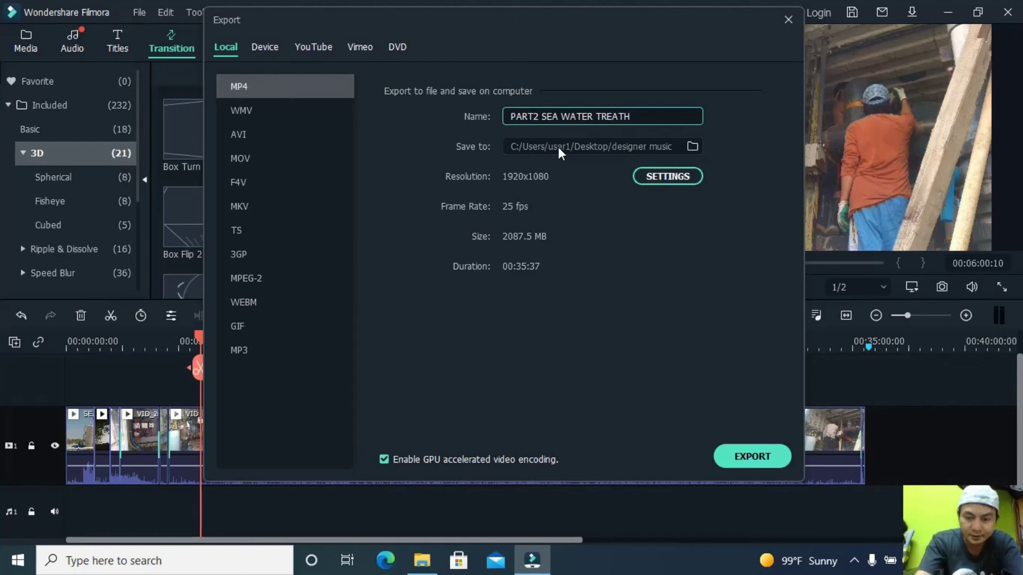
{"action": "key", "text": "BackSpace"}
{"action": "type", "text": "MENT"}
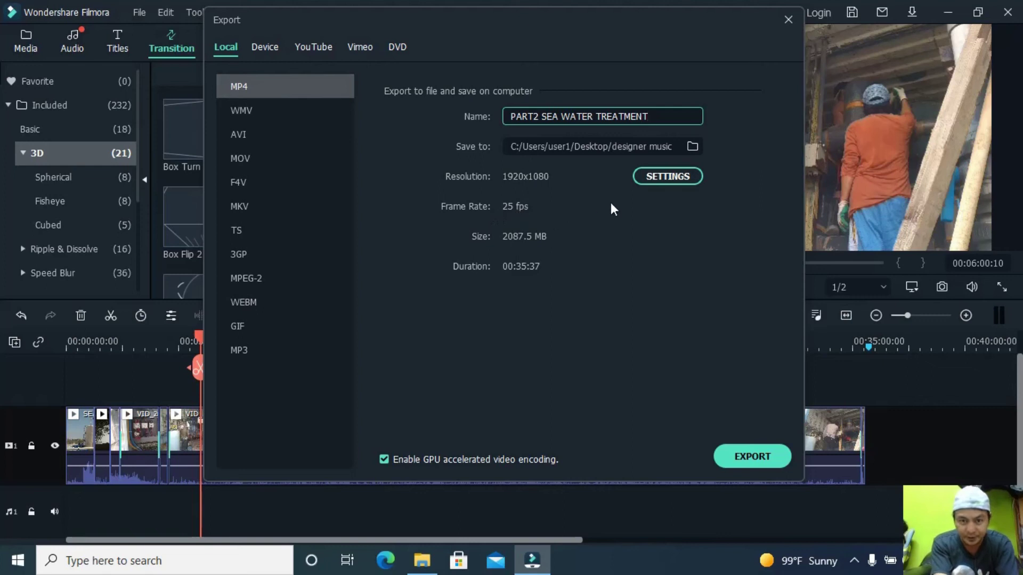
Step: Set the export frame rate to 30 fps in the video settings
{"action": "left_click", "coordinate": [666, 176]}
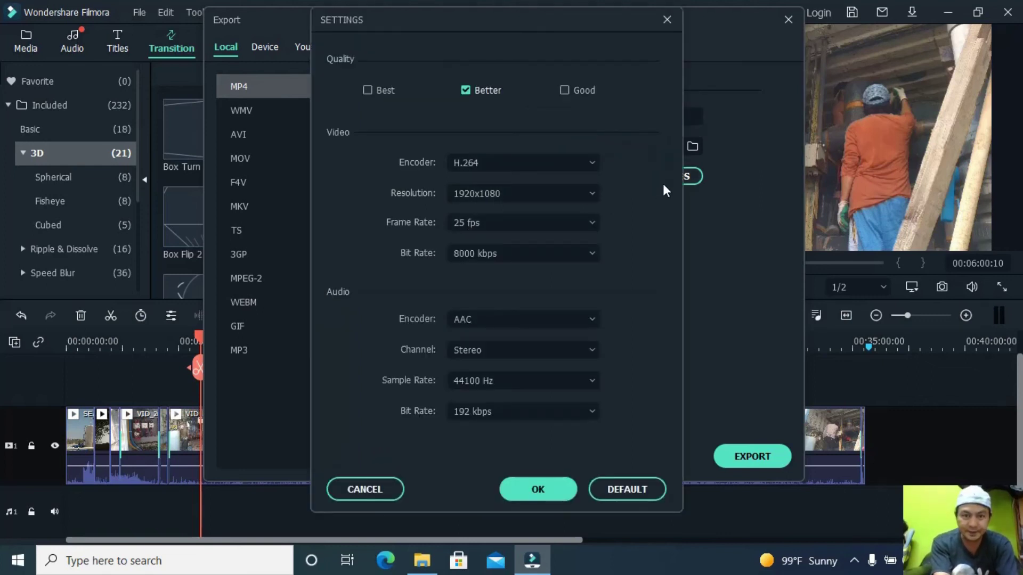
{"action": "left_click", "coordinate": [592, 222]}
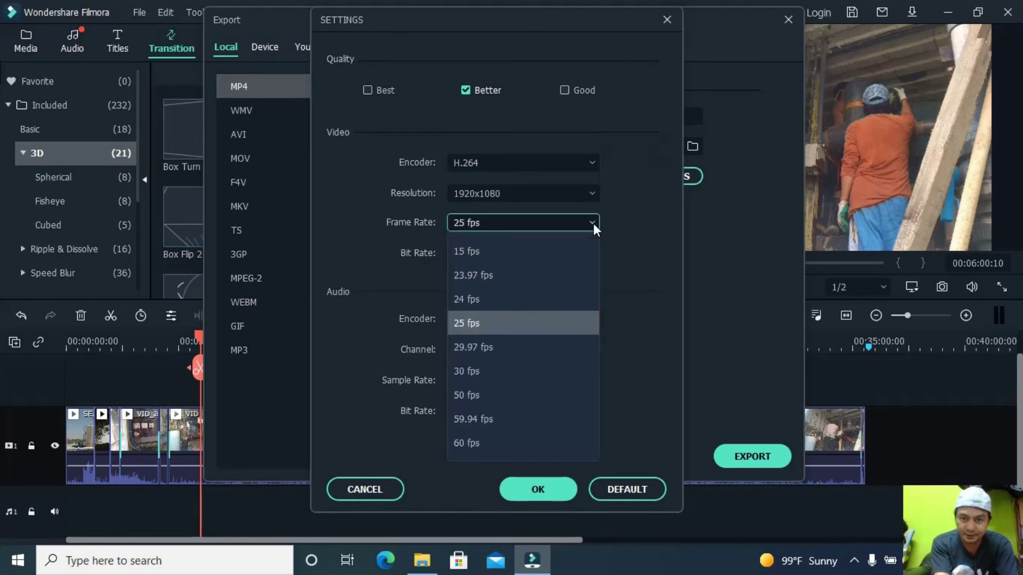
{"action": "left_click", "coordinate": [477, 372]}
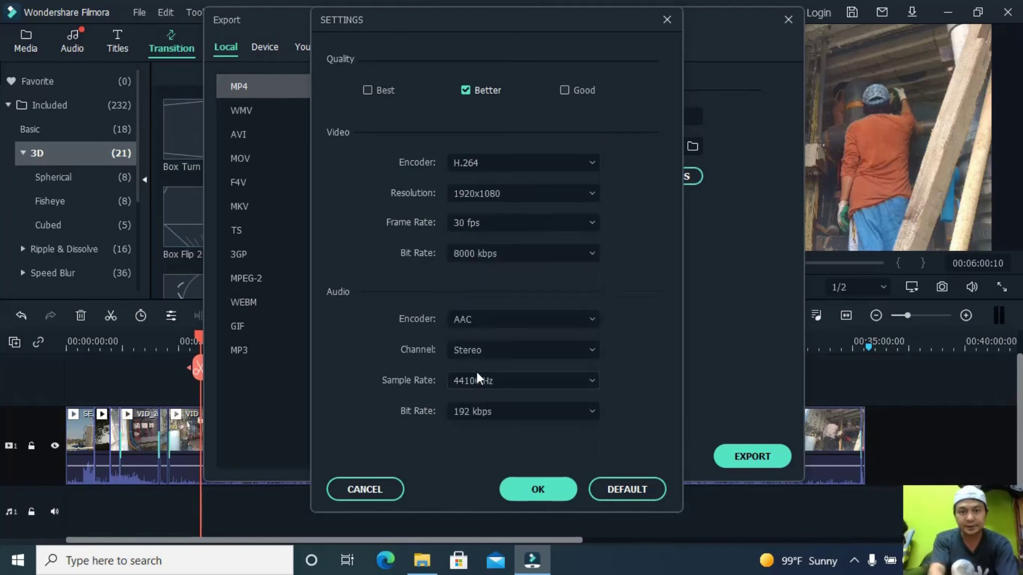
{"action": "left_click", "coordinate": [530, 496]}
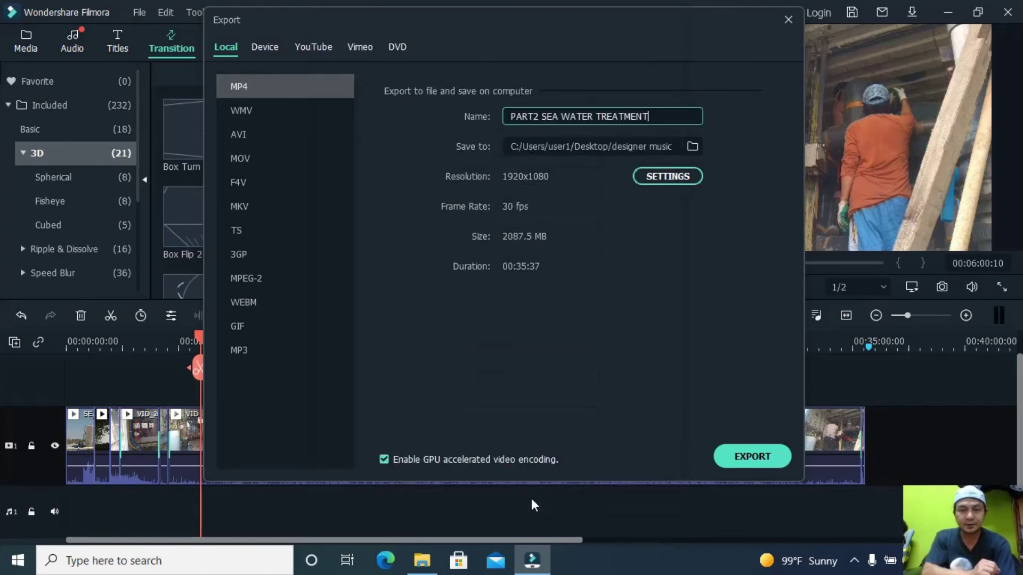
Step: Try to export the video to the designer music folder on the desktop
{"action": "left_click", "coordinate": [742, 459]}
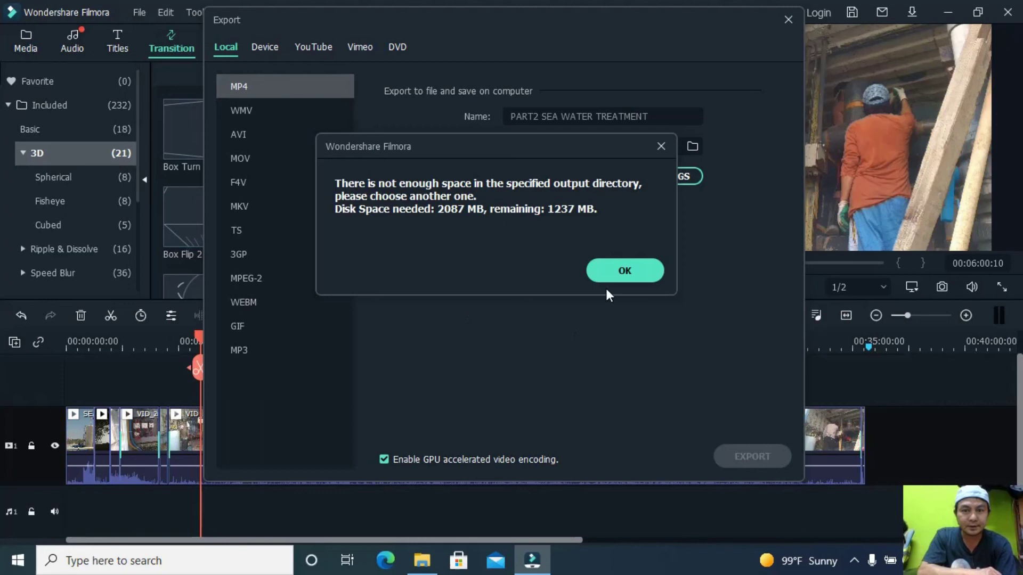
{"action": "left_click", "coordinate": [620, 271]}
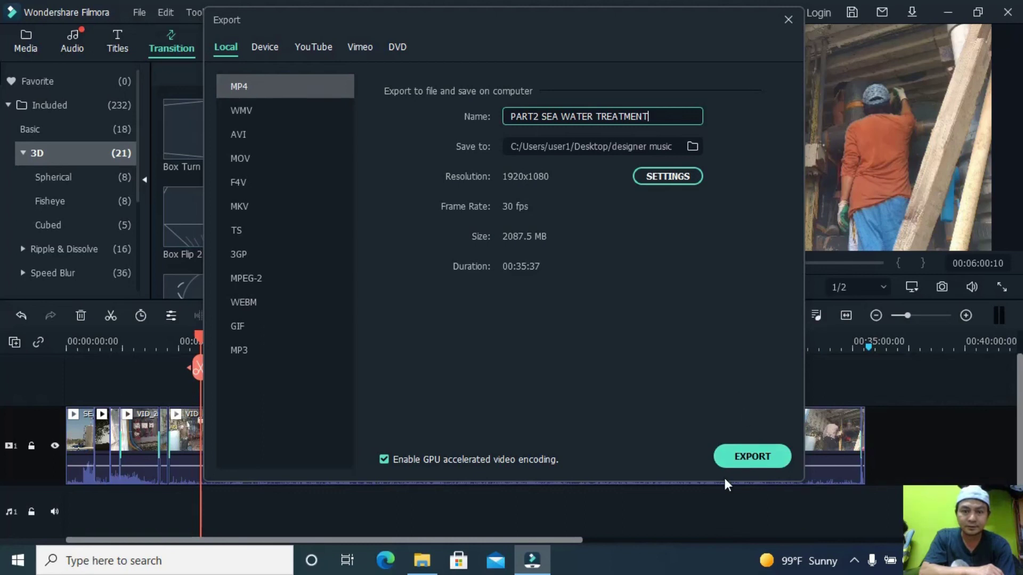
{"action": "left_click", "coordinate": [728, 462]}
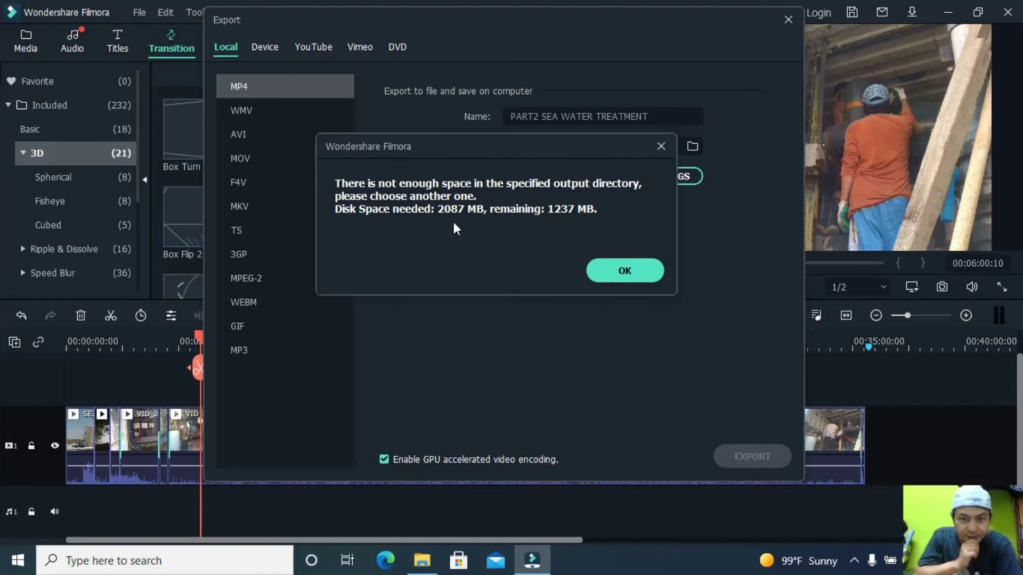
{"action": "left_click", "coordinate": [617, 272]}
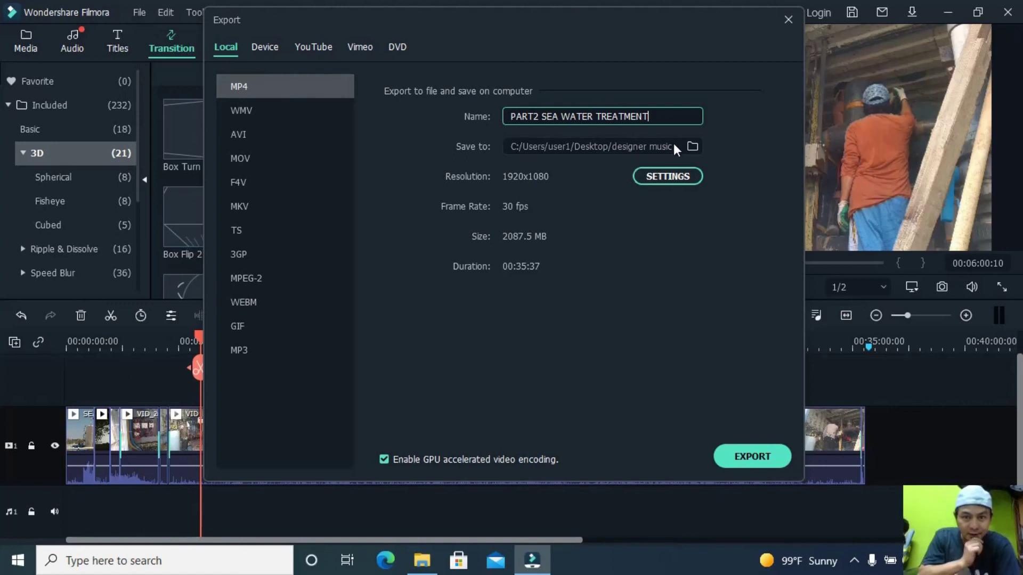
Step: Set the export destination to the root of New Volume (G:) and start exporting the video
{"action": "left_click", "coordinate": [691, 147]}
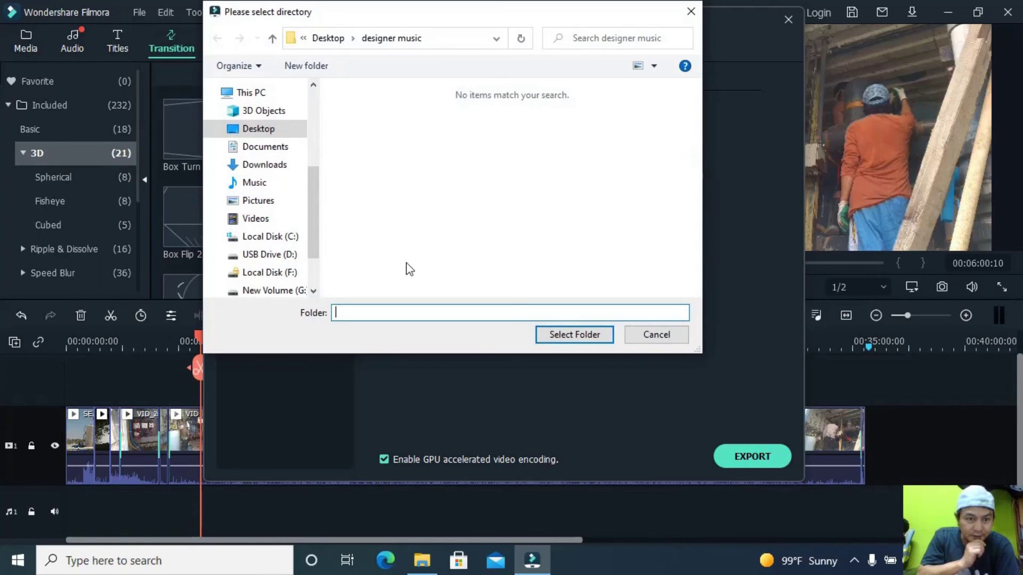
{"action": "left_click", "coordinate": [279, 292]}
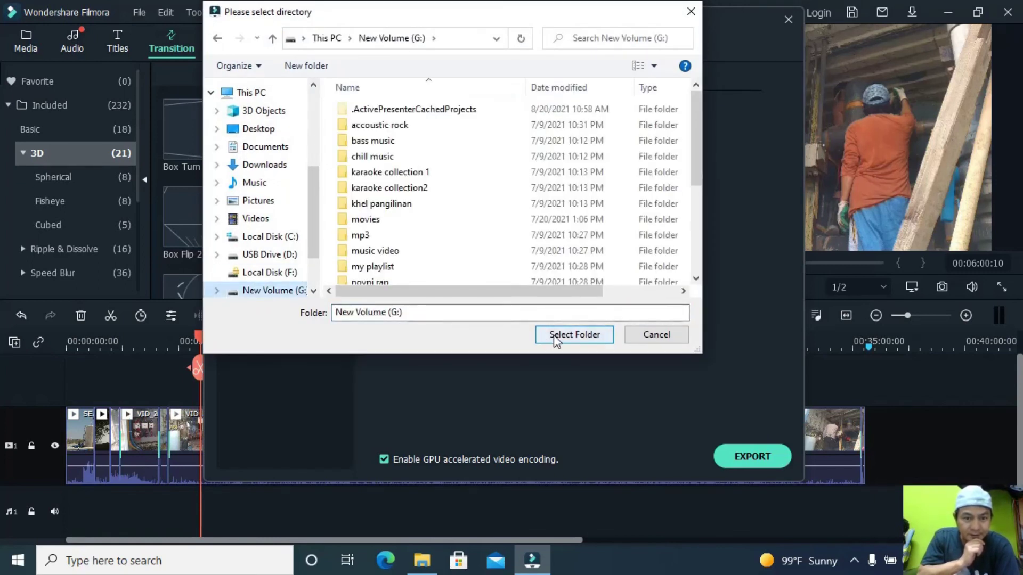
{"action": "left_click", "coordinate": [696, 279]}
{"action": "left_click", "coordinate": [696, 279]}
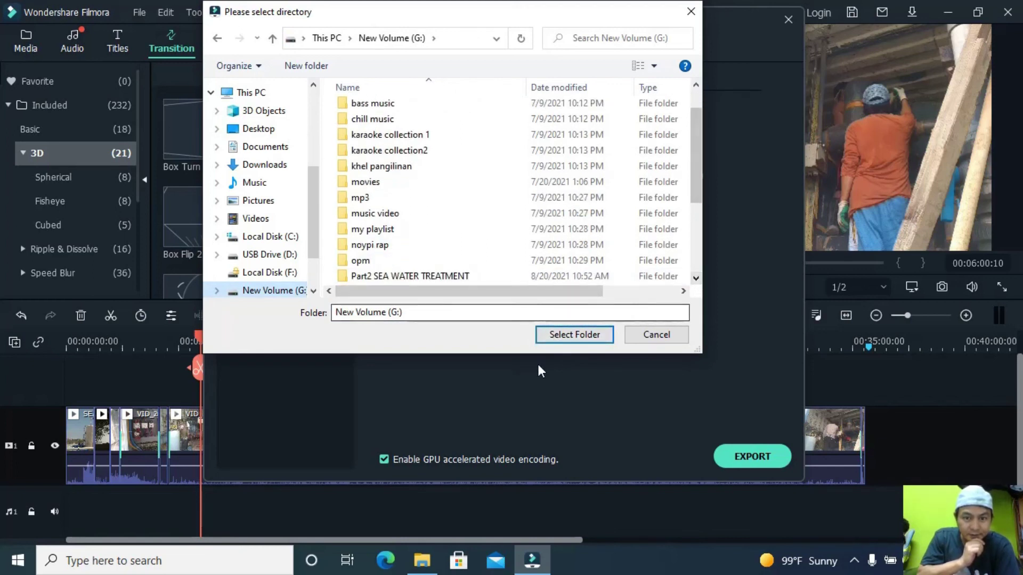
{"action": "left_click", "coordinate": [573, 337]}
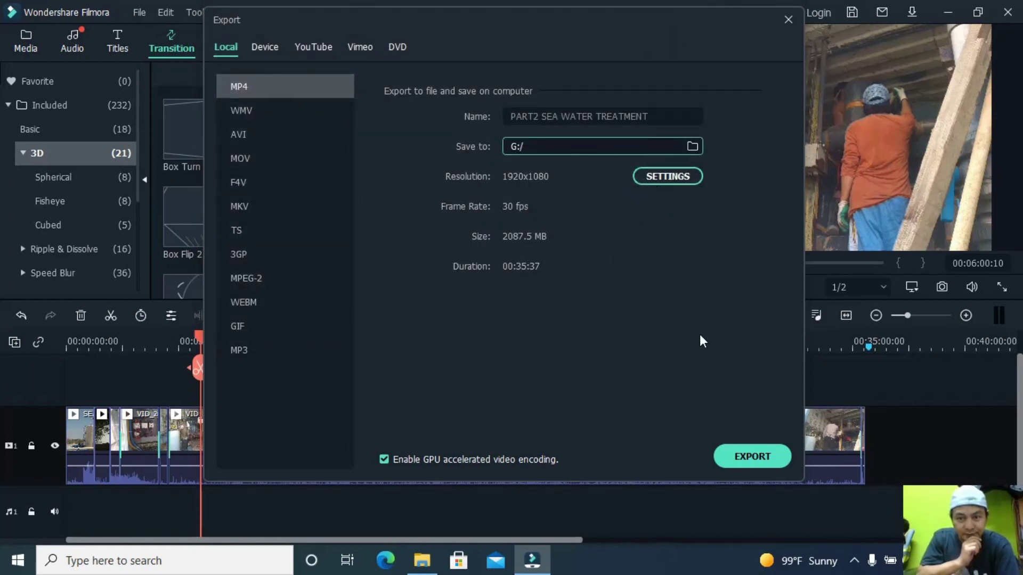
{"action": "left_click", "coordinate": [748, 459]}
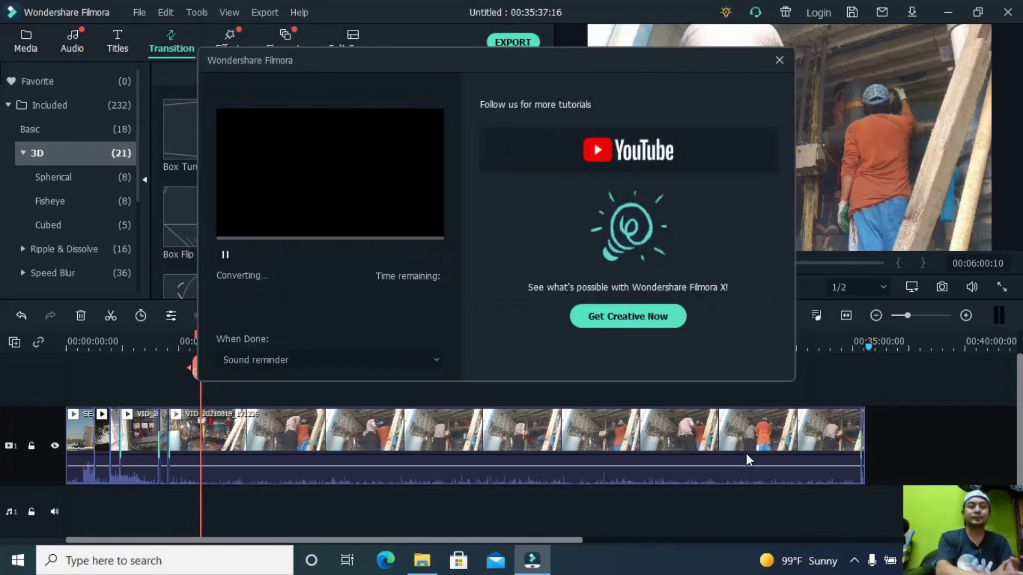